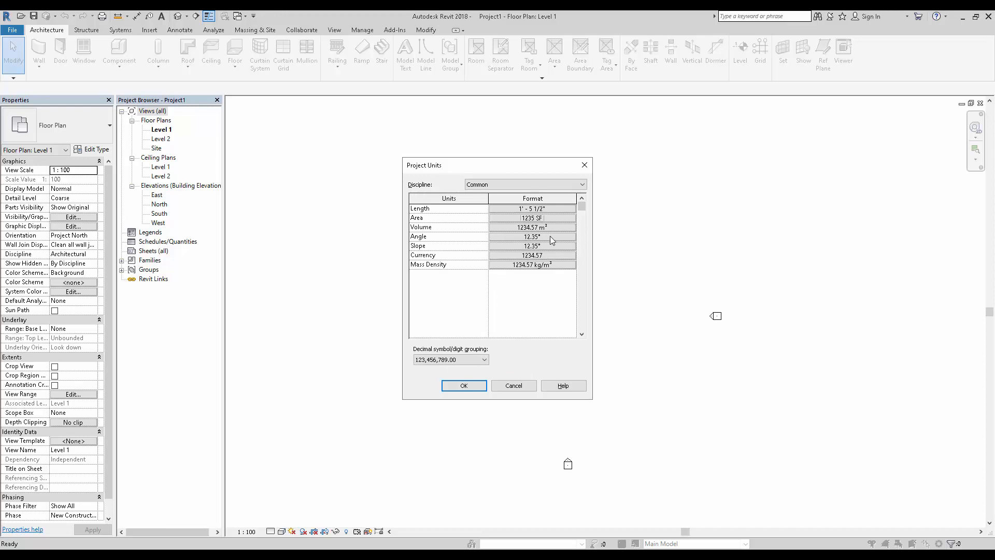
Set the project's volume units to cubic feet and apply the project unit settings.
left_click(544, 227)
left_click(527, 227)
left_click(527, 227)
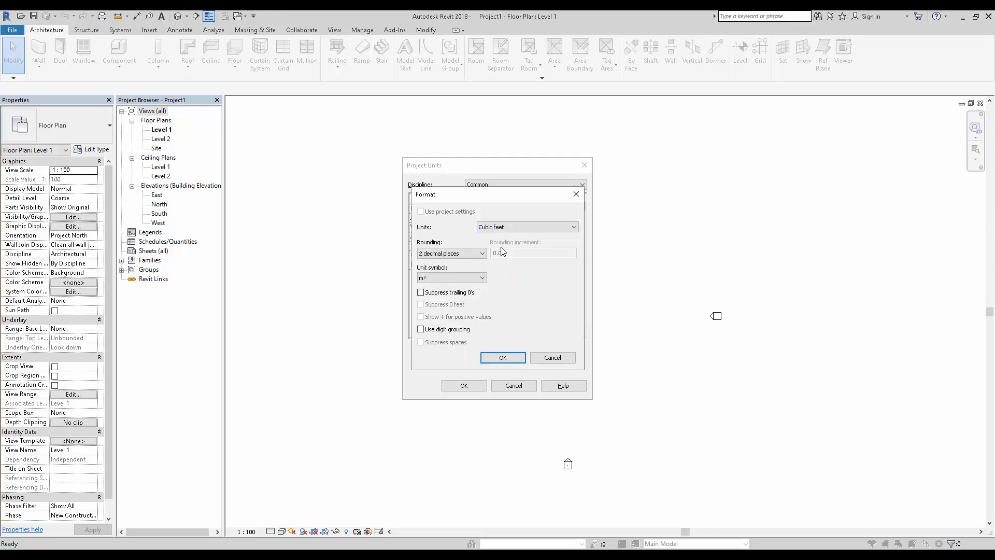
left_click(506, 357)
left_click(461, 385)
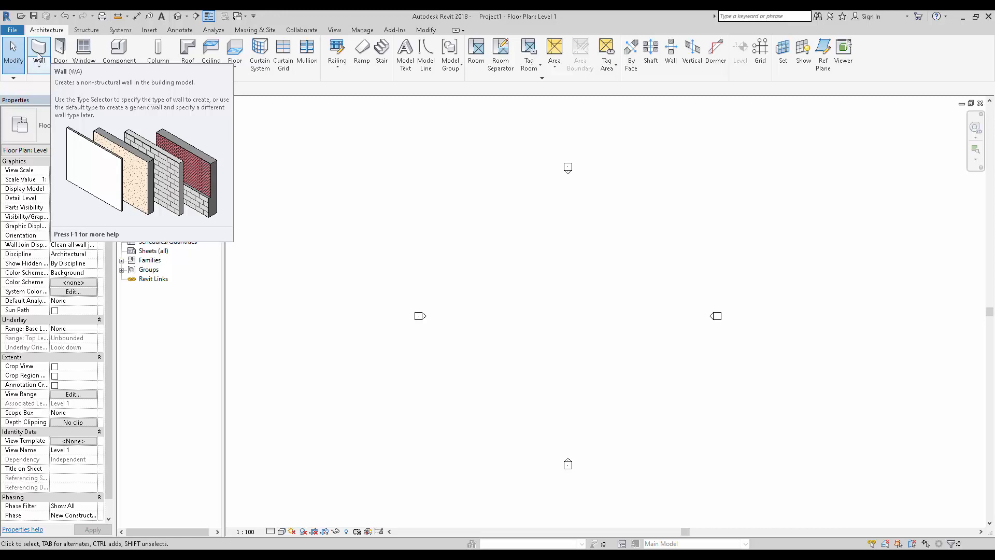
left_click(38, 52)
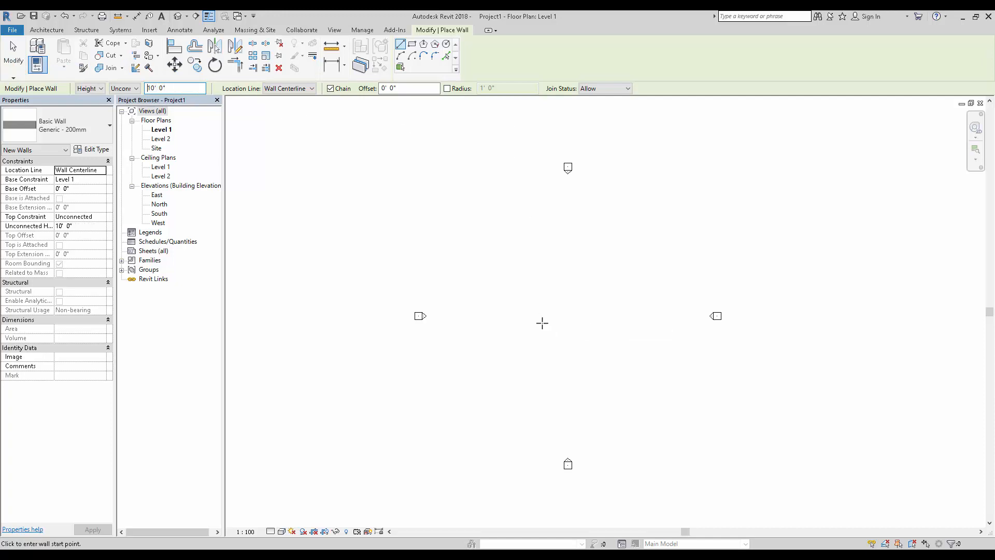
left_click(539, 304)
scroll(539, 319, "up", 4)
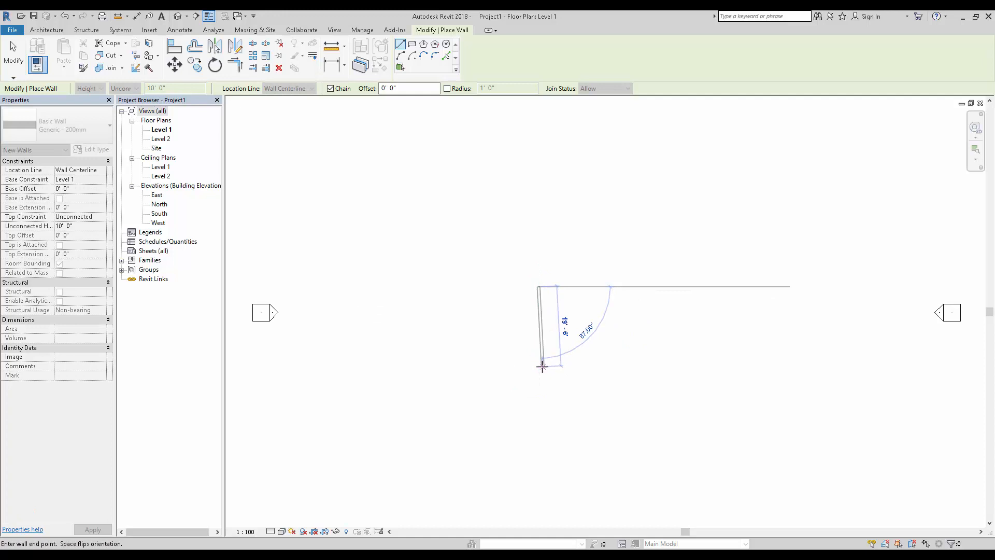
scroll(539, 333, "up", 2)
middle_click_drag(550, 343, 518, 290)
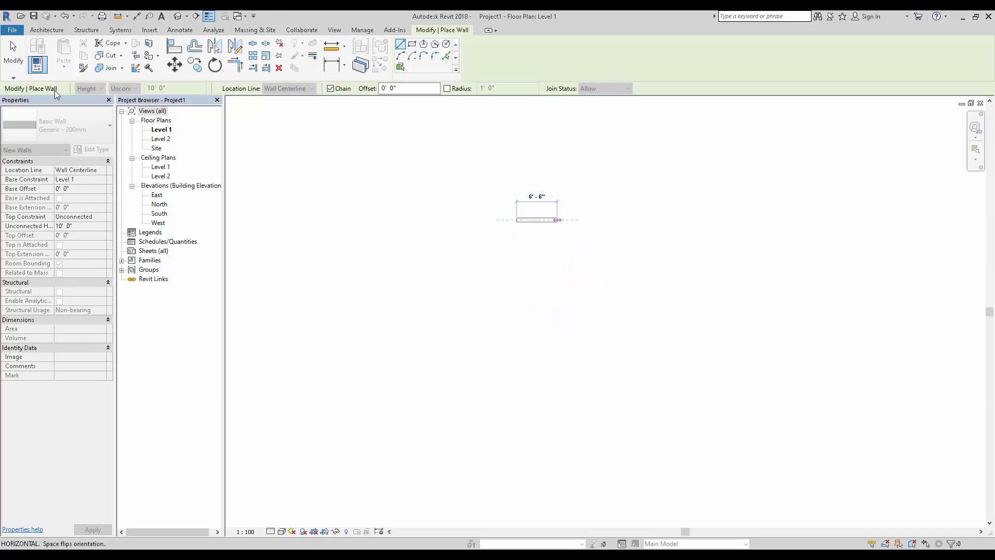
key("Escape")
key("Escape")
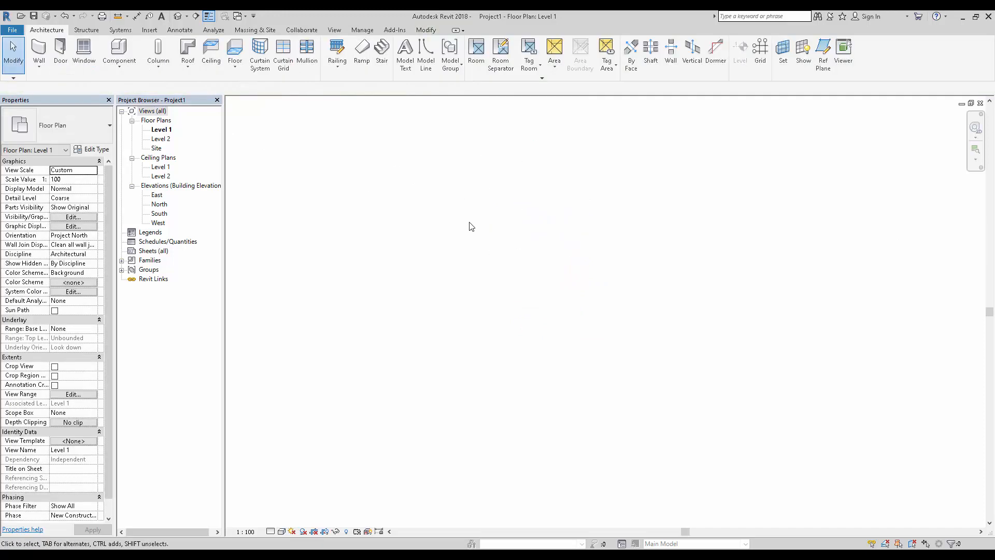
Duplicate the Generic - 200mm basic wall type as WALL 9" and set its structure layer thickness to 9".
left_click(38, 52)
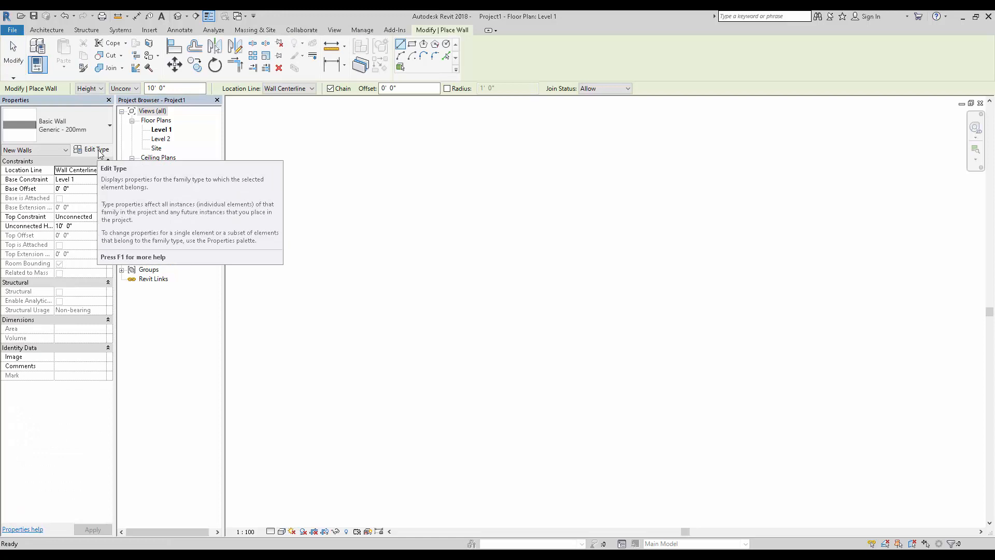
left_click(96, 151)
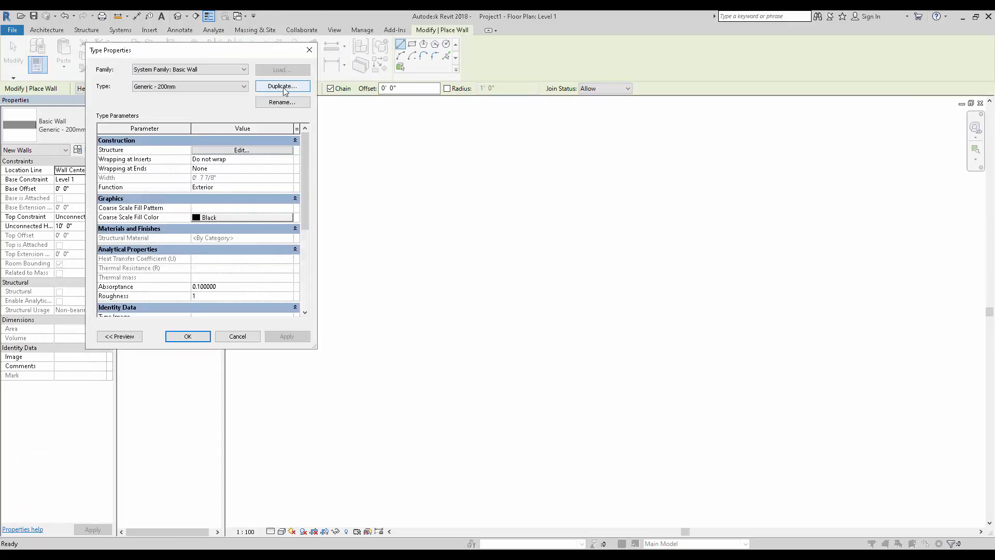
left_click(283, 87)
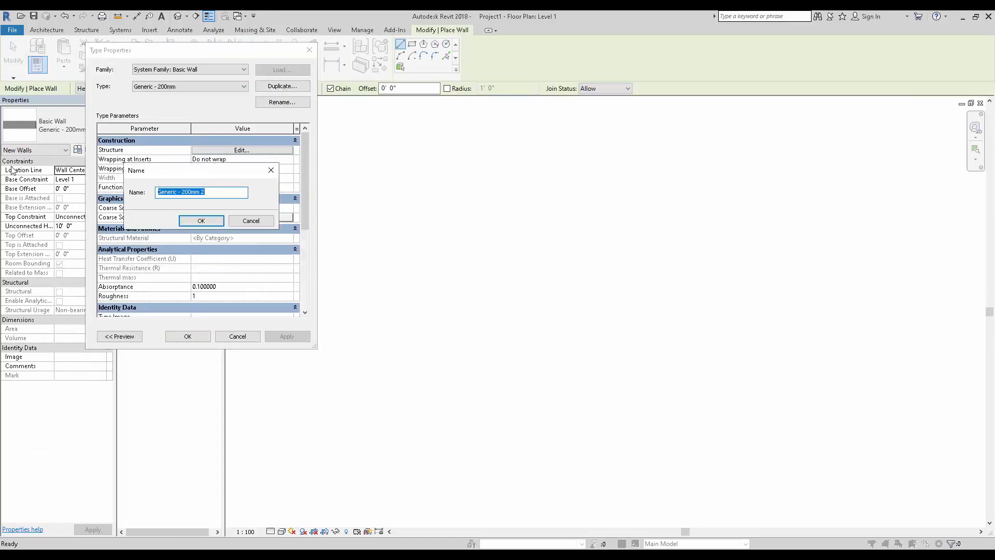
type("WALL 9\"")
left_click(203, 221)
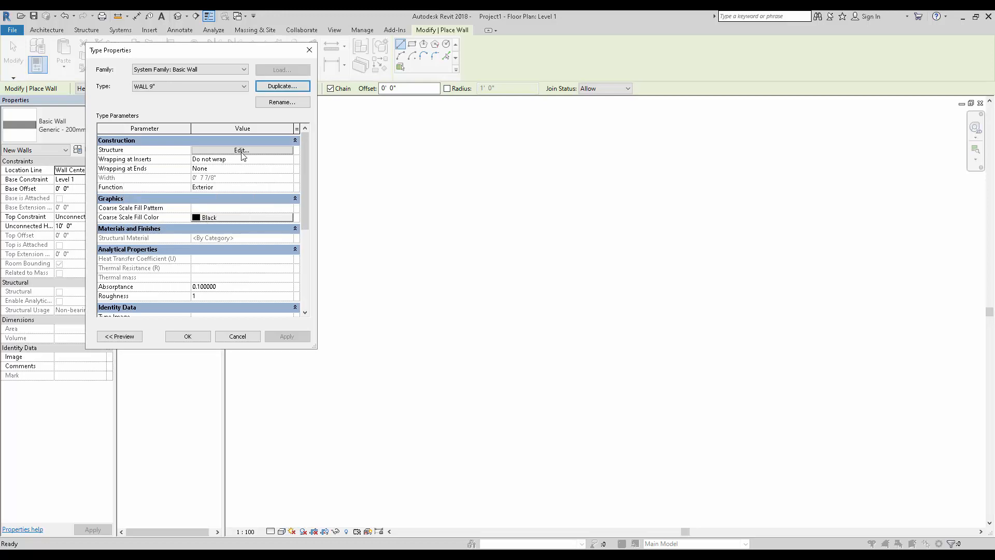
left_click(242, 151)
left_click(230, 172)
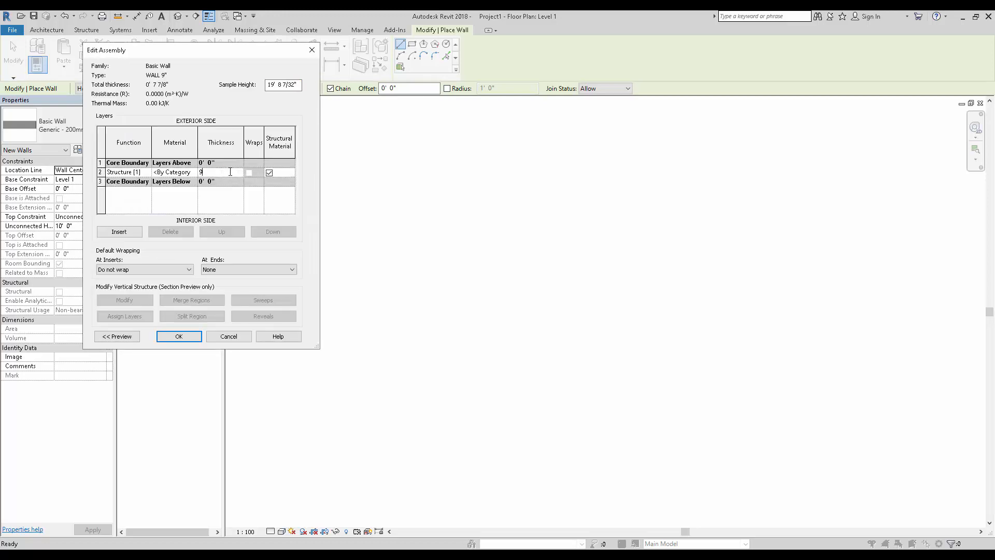
left_click(181, 336)
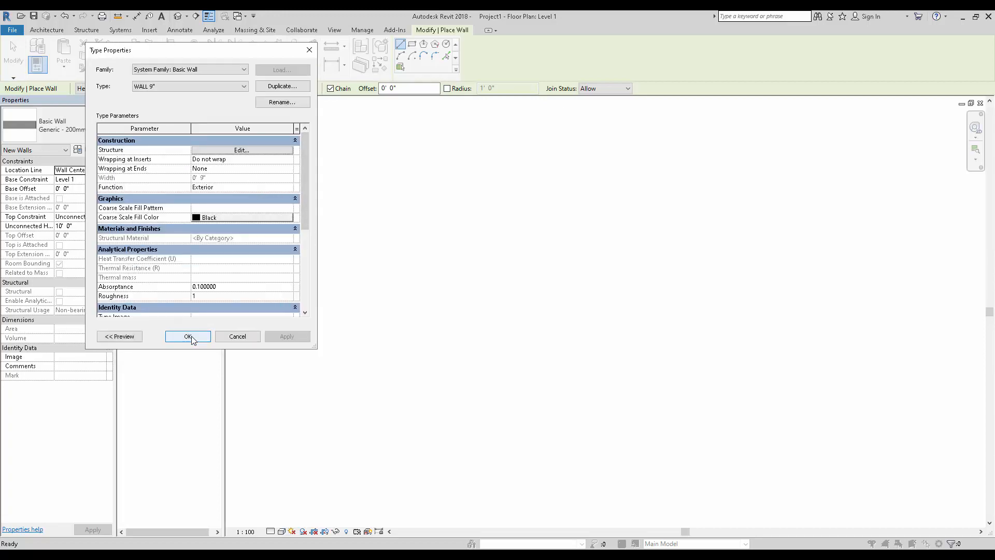
left_click(188, 337)
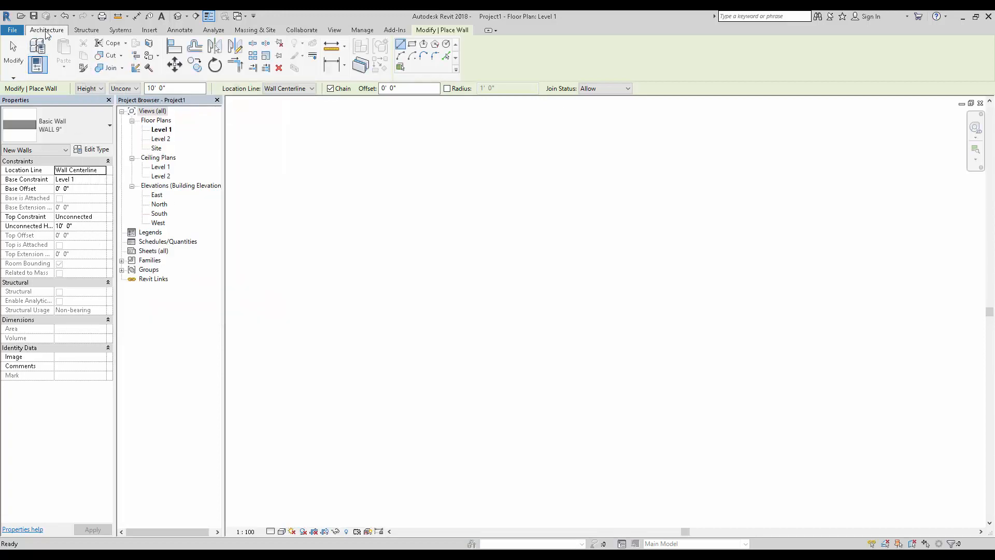
Duplicate the WALL 9" type as WALL 4.5" and set its structure layer thickness to 4.5".
left_click(47, 31)
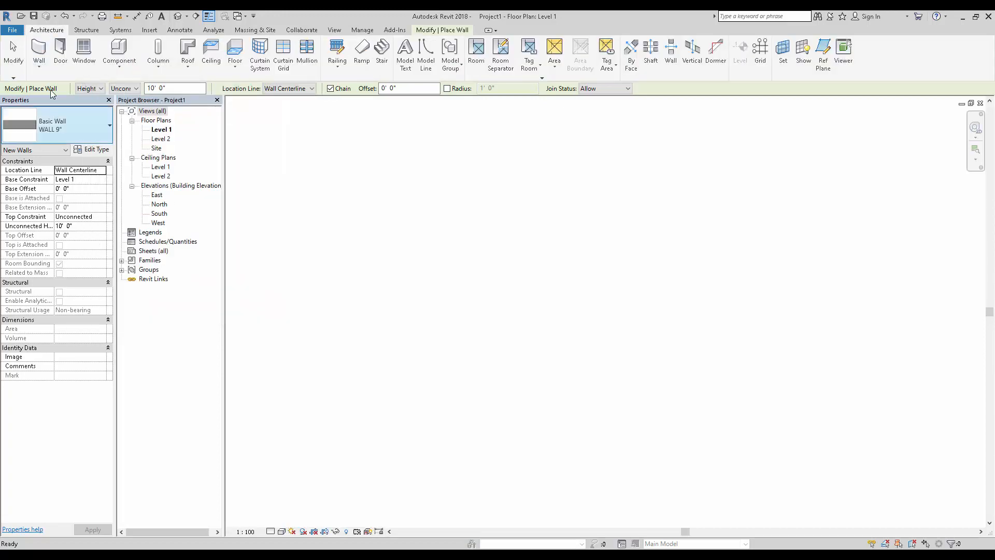
left_click(38, 52)
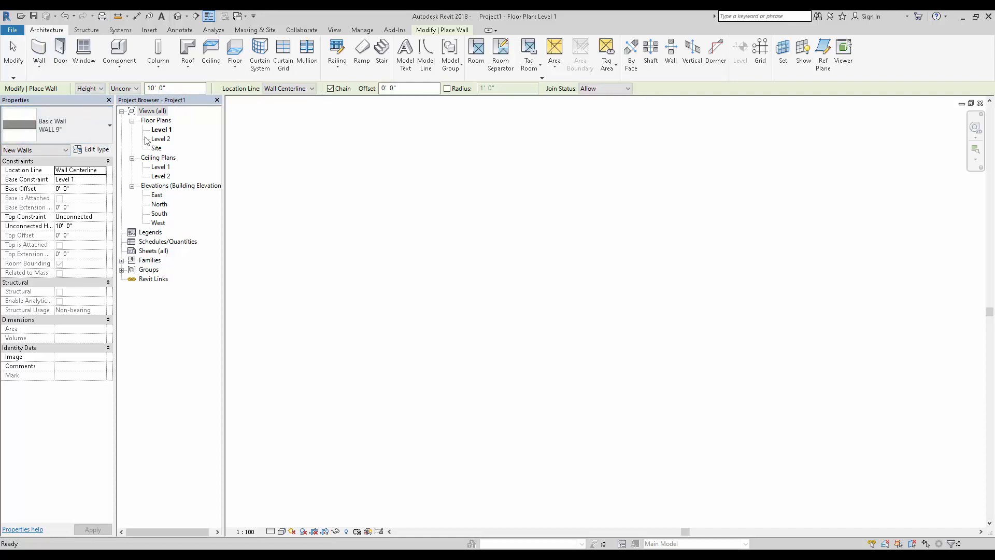
left_click(94, 151)
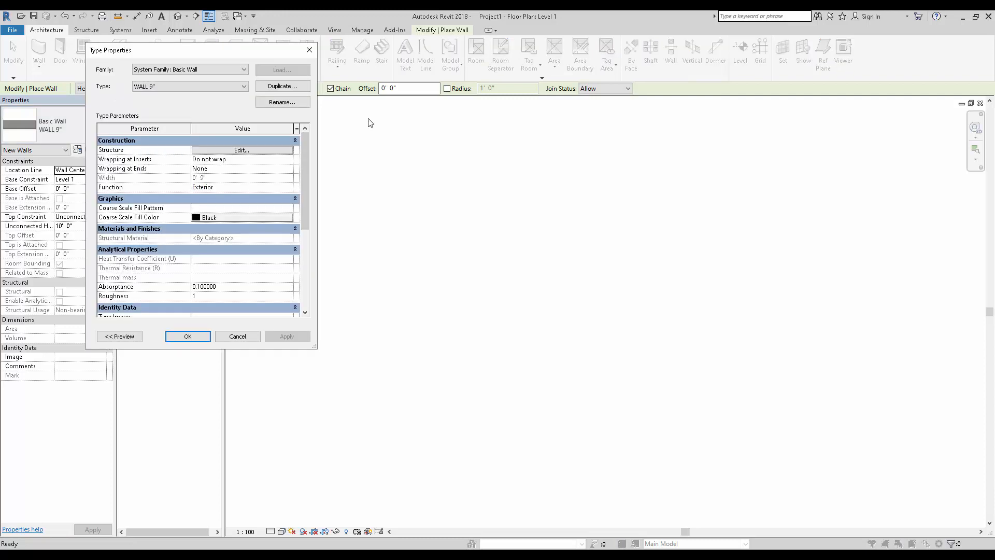
left_click(281, 87)
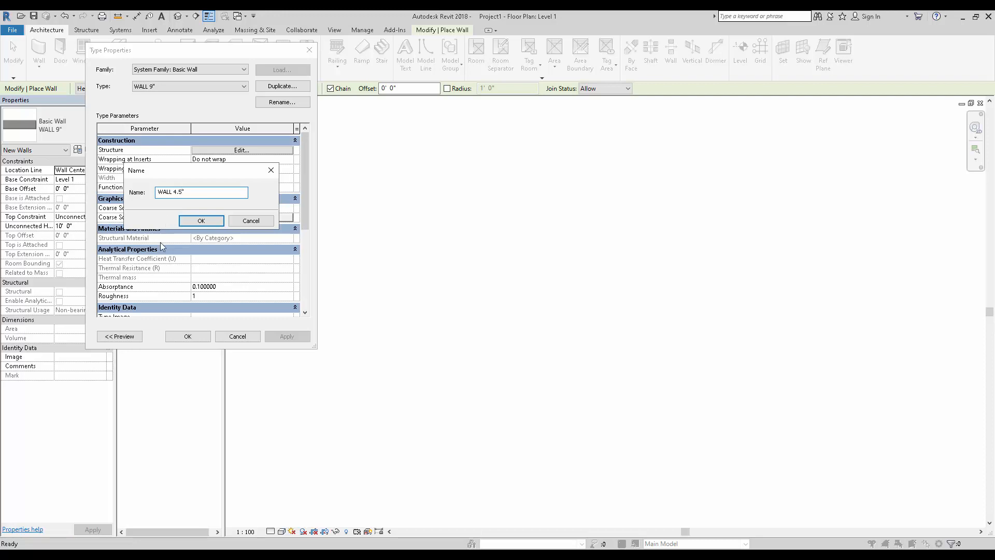
left_click(207, 223)
left_click(240, 150)
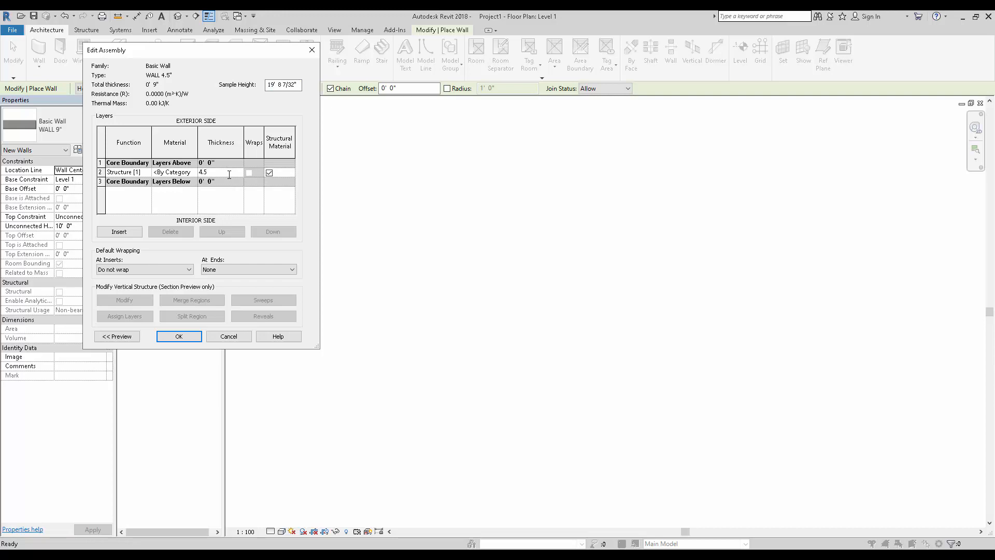
left_click(188, 338)
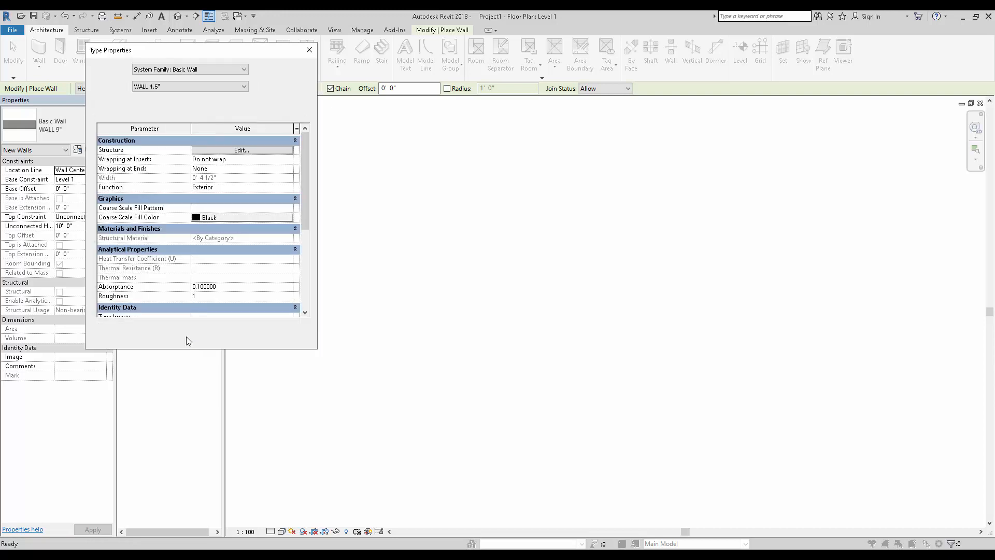
left_click(195, 336)
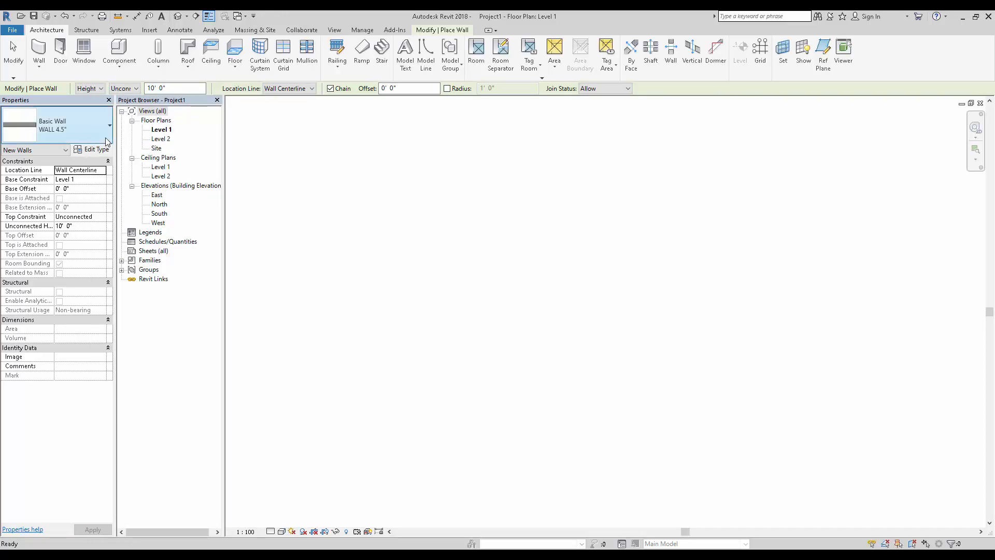
Choose WALL 9" as the type for the new walls.
left_click(92, 116)
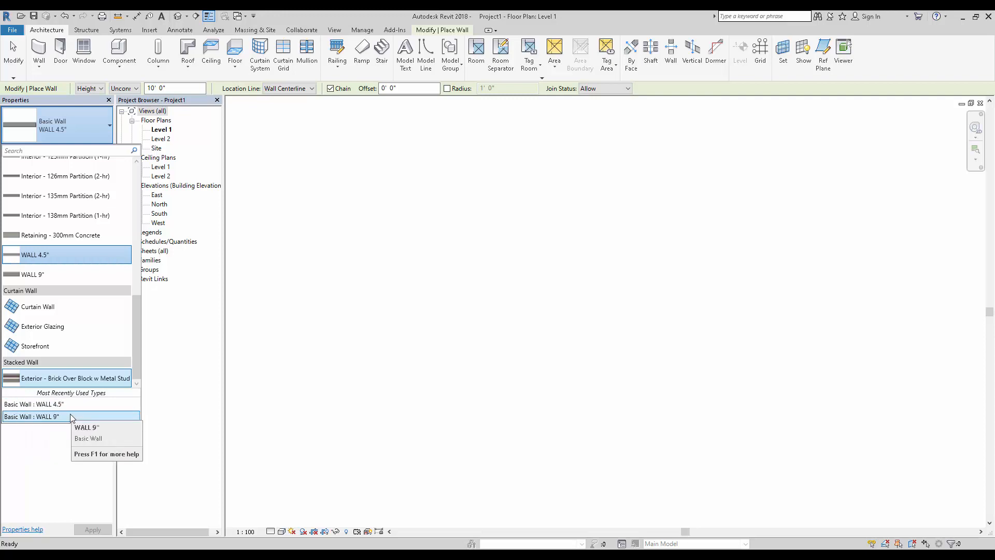
left_click(73, 123)
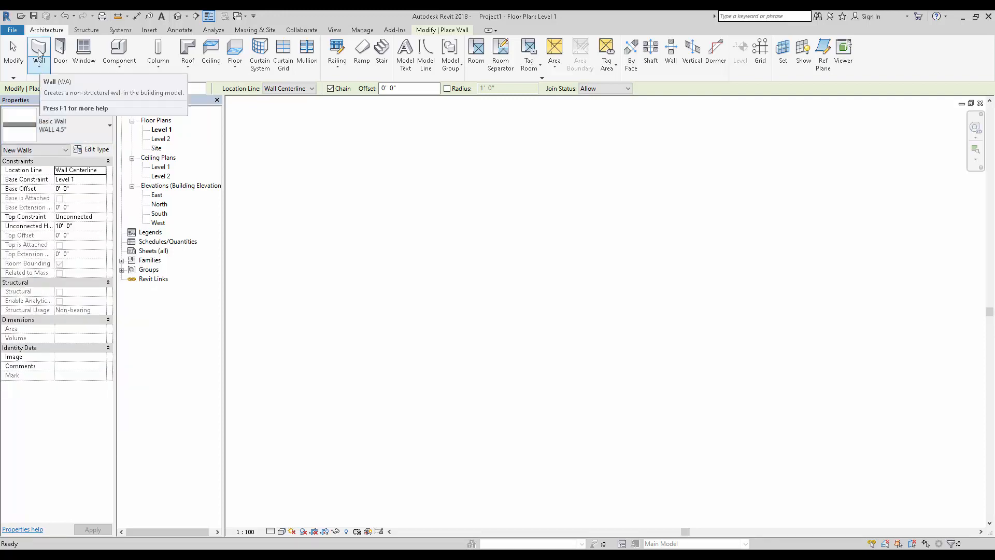
left_click(77, 126)
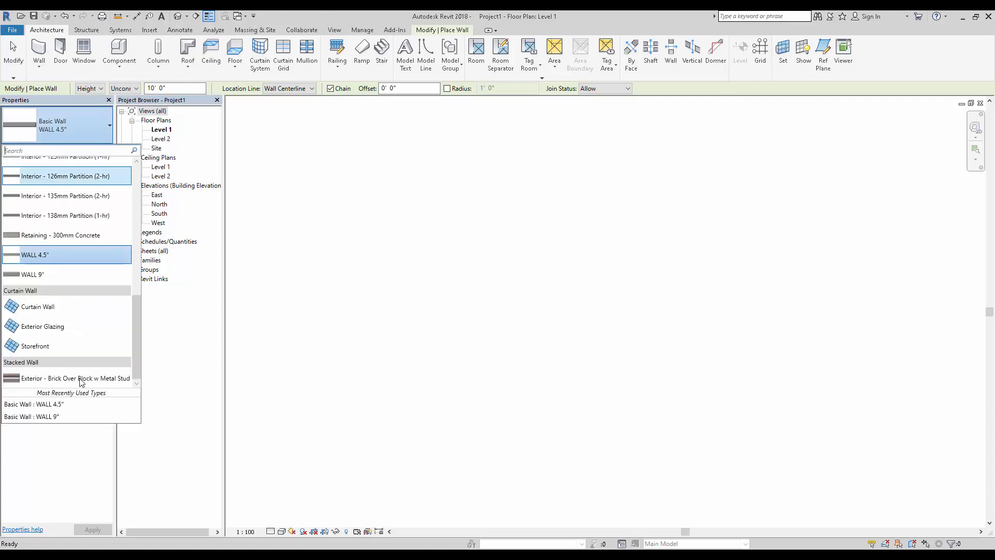
left_click(46, 418)
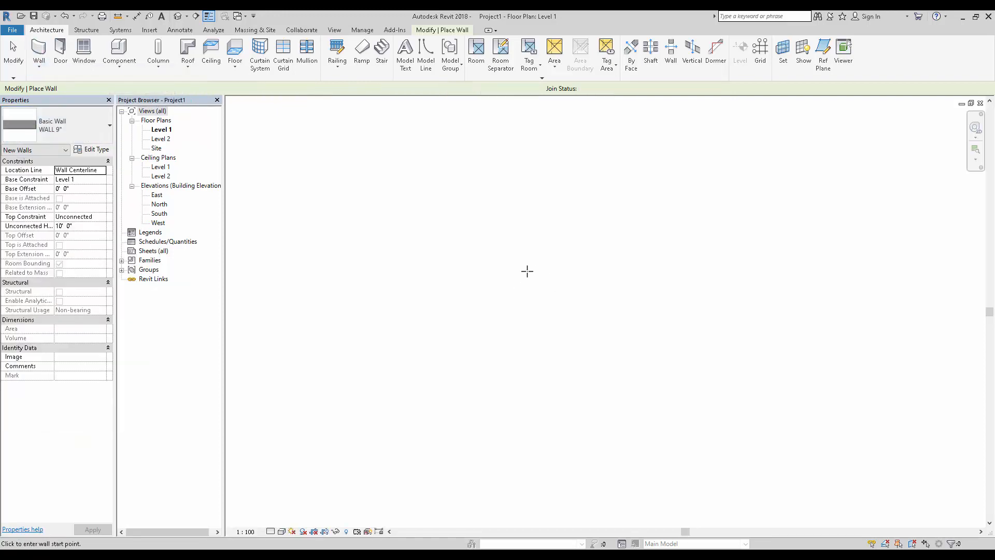
Draw a vertical wall about 26' long downward on Level 1, continuing with a 25' horizontal wall to the right from its lower end.
left_click(469, 260)
scroll(476, 329, "up", 2)
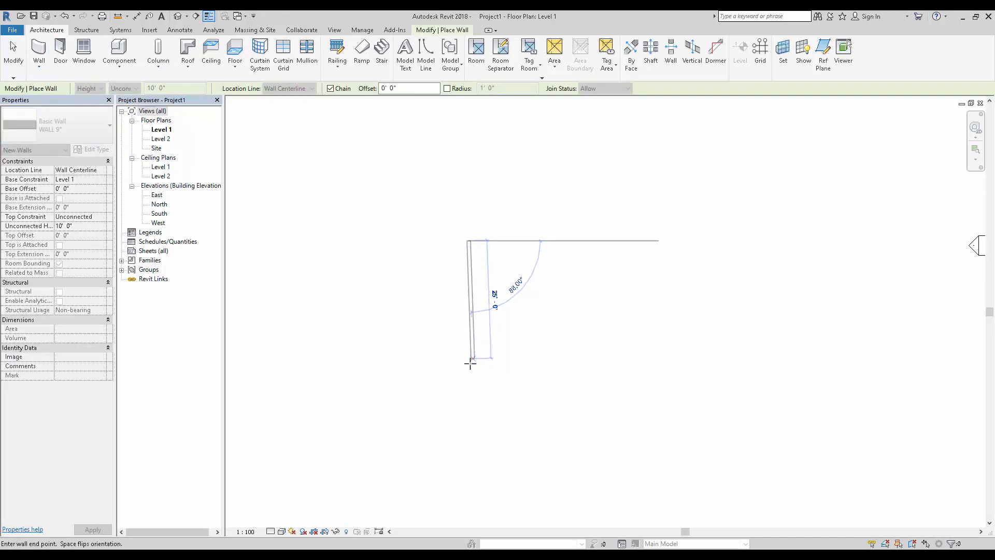
left_click(470, 363)
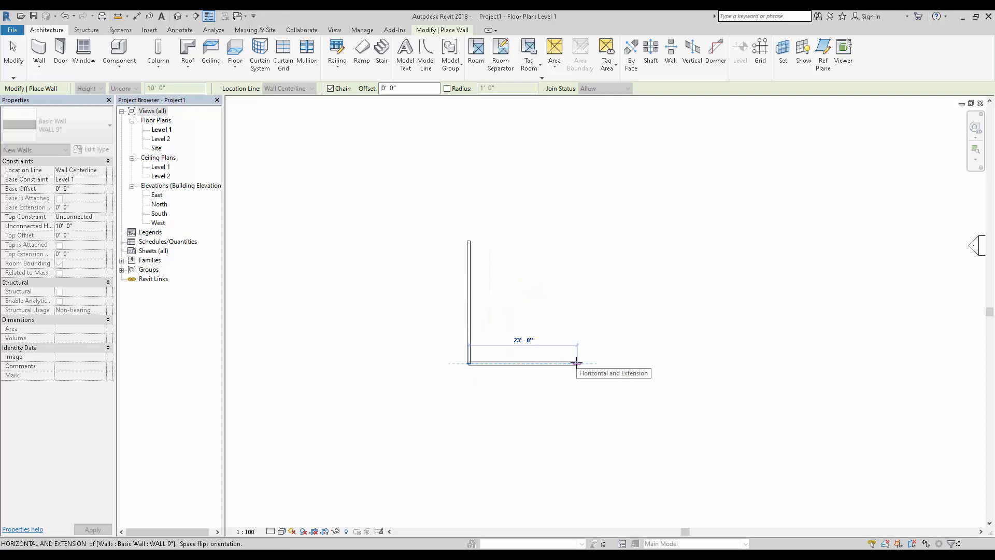
type("25")
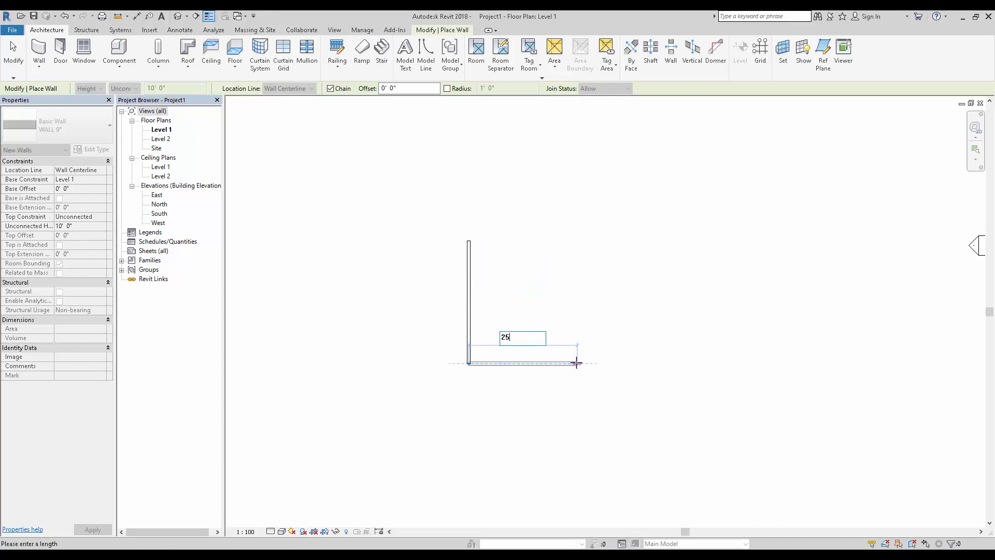
key("Return")
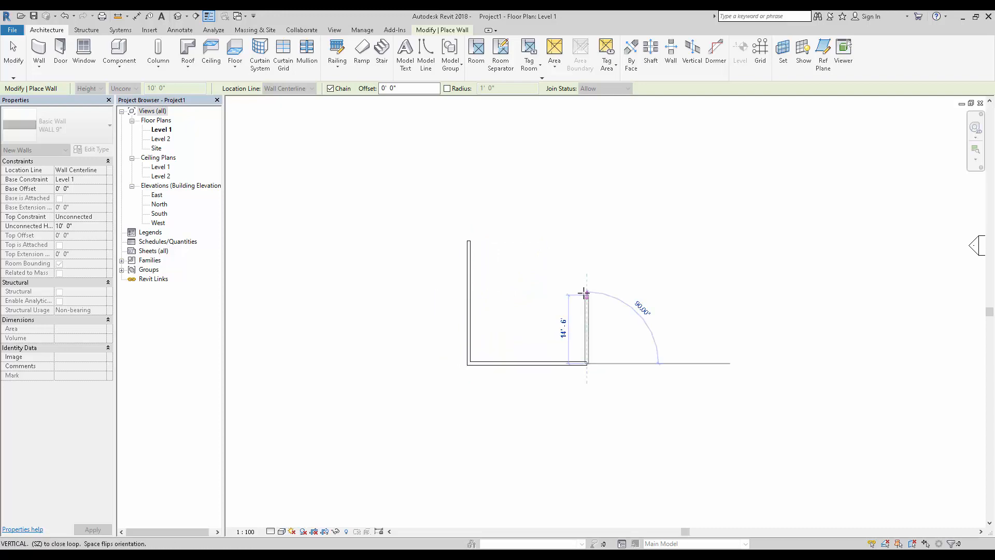
Continue the walls about 17' up, 6'-6" left and 9' up, and close the outline along the top to the first wall, leaving an upper-right notch.
left_click(583, 284)
left_click(556, 282)
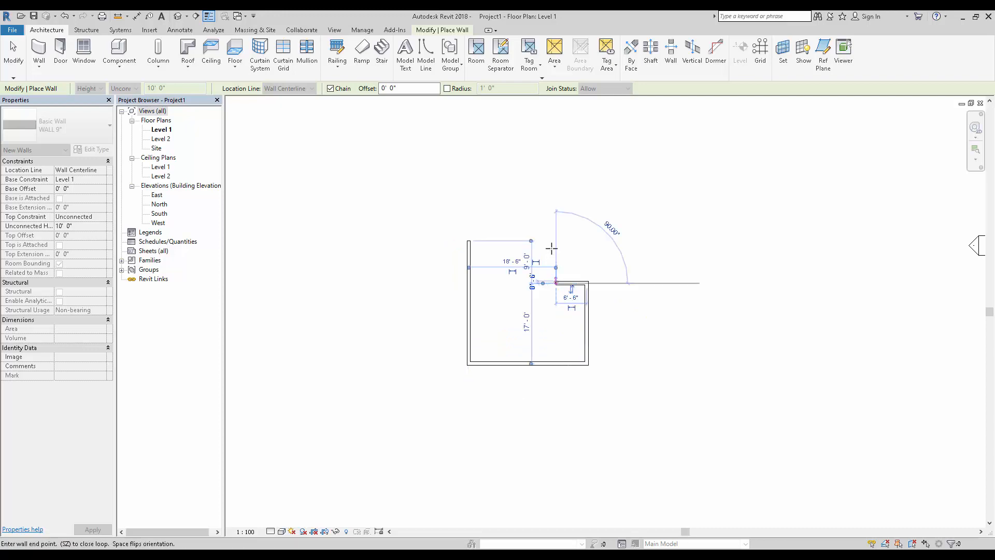
left_click(557, 240)
left_click(458, 201)
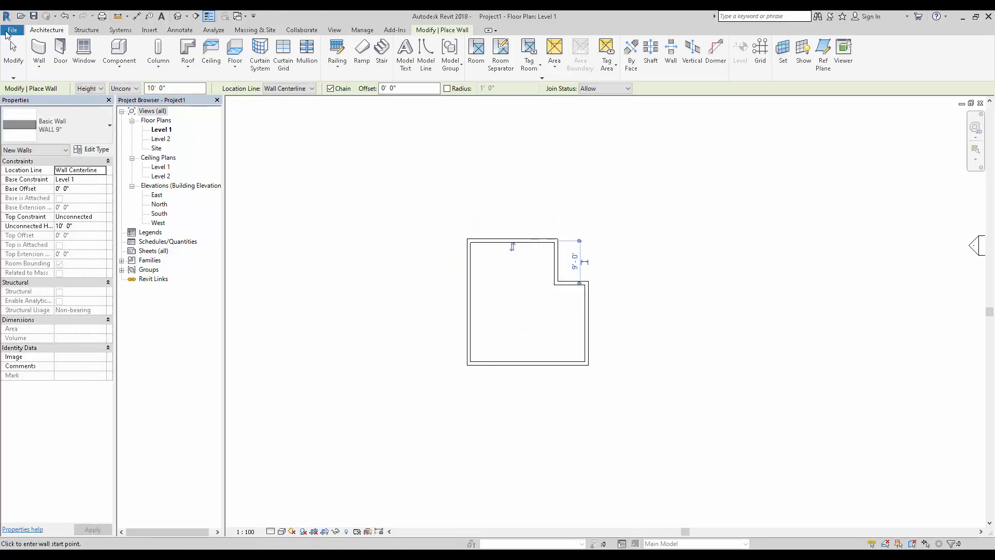
key("Escape")
key("Escape")
Add a linear dimension across the thickness of the right wall at the outer corner beside the notch.
scroll(497, 303, "up", 2)
scroll(497, 303, "up", 4)
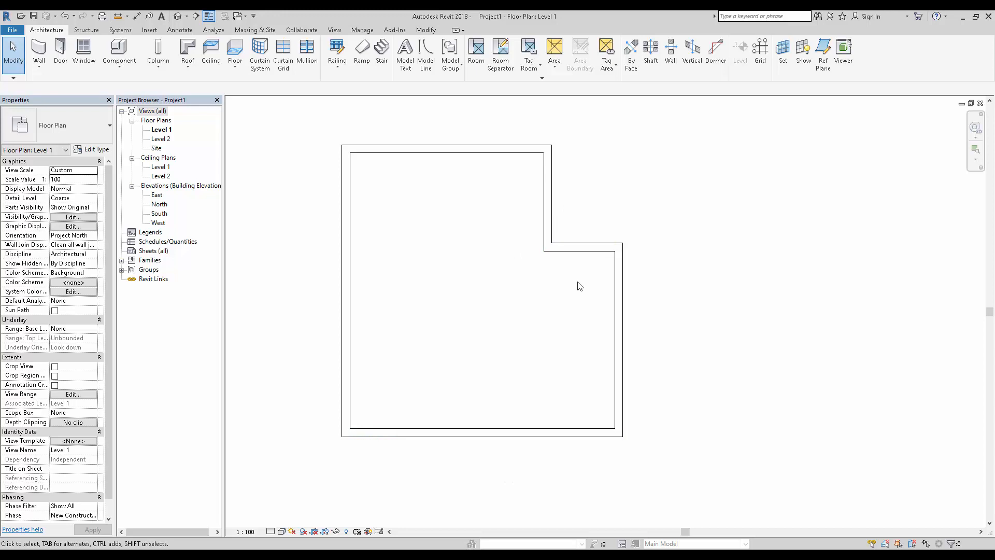
key("d")
key("i")
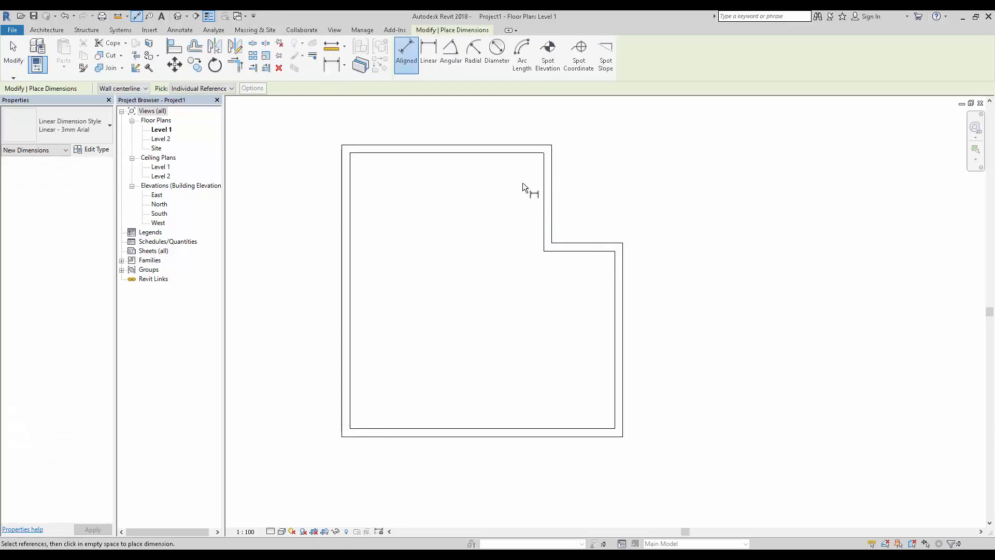
left_click(429, 54)
scroll(599, 241, "up", 2)
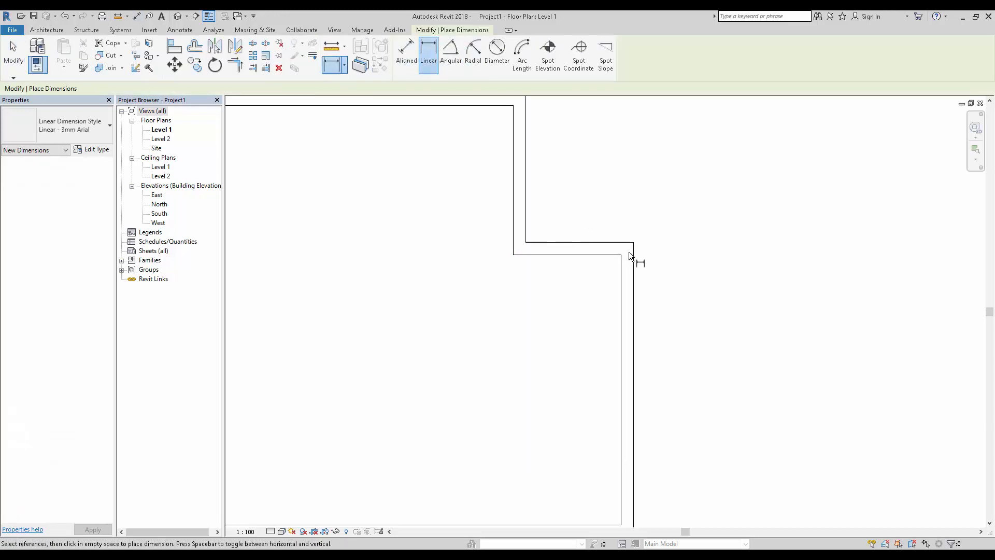
left_click(621, 253)
left_click(633, 240)
left_click(626, 230)
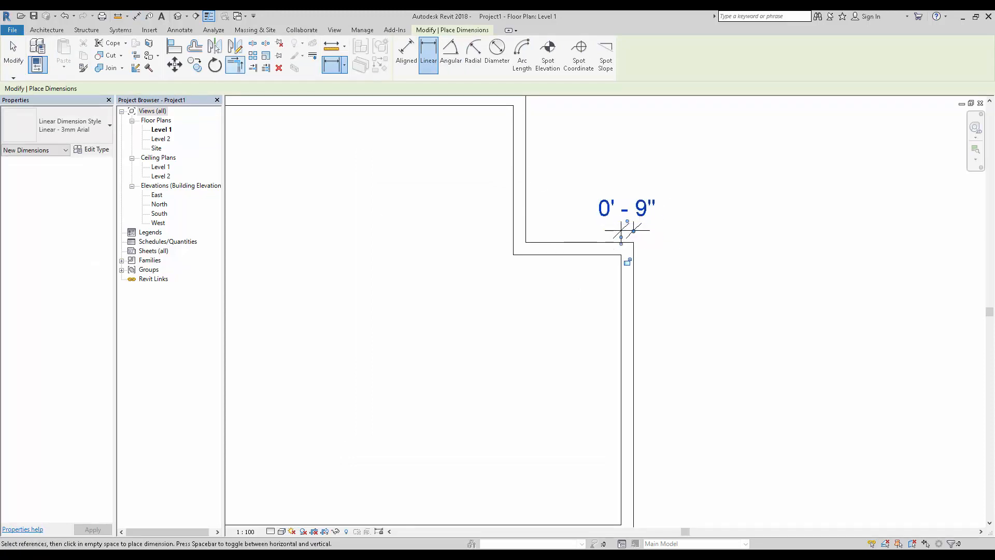
key("Escape")
key("Escape")
scroll(560, 234, "down", 2)
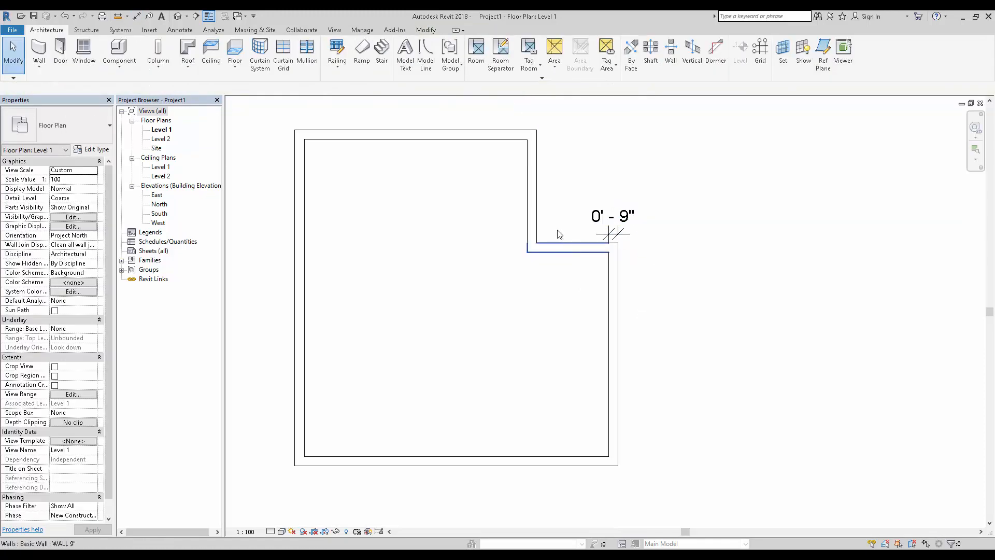
Using the WALL 4.5" type, enclose an upper-left room with a wall about 8'-3" down from the top wall and across to the left wall.
left_click(39, 52)
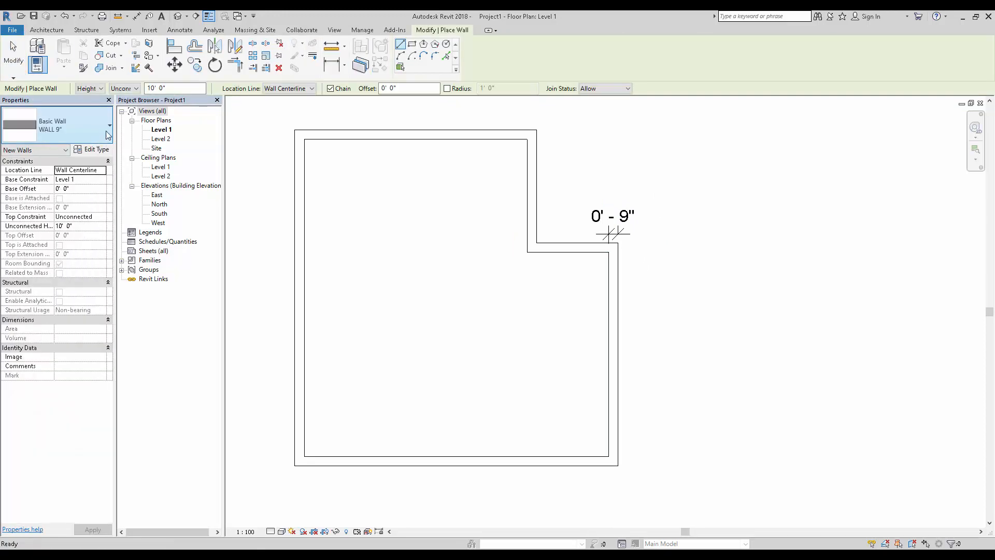
left_click(108, 130)
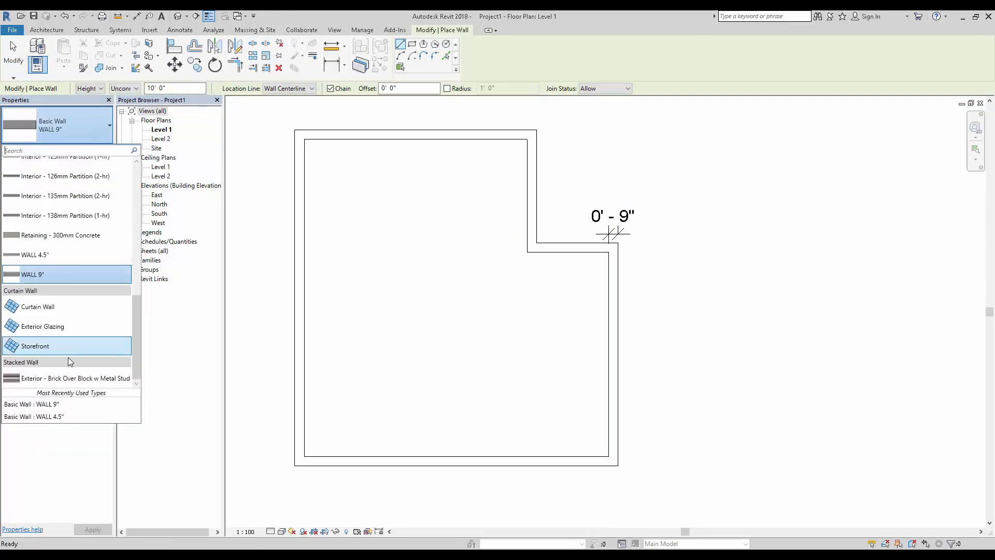
left_click(56, 417)
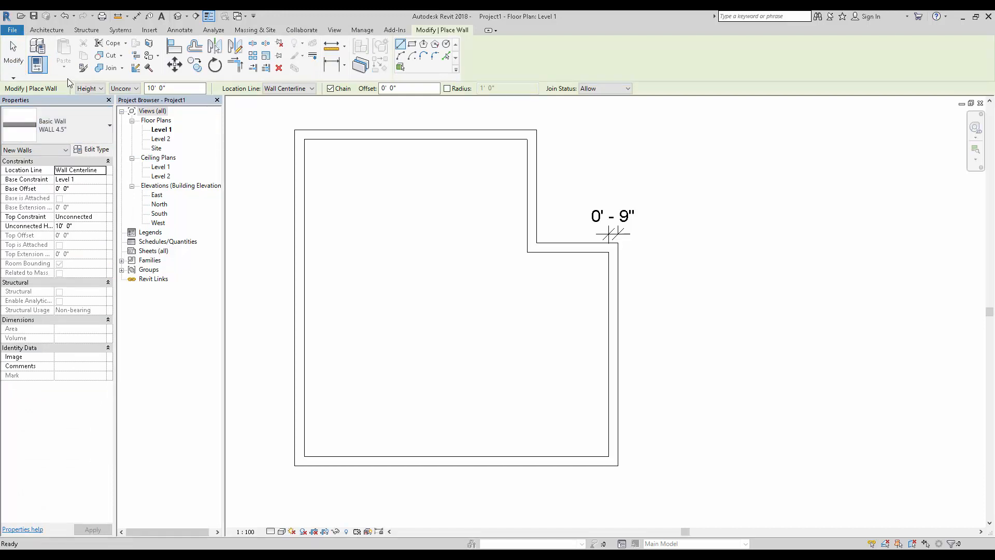
left_click(395, 140)
left_click(395, 242)
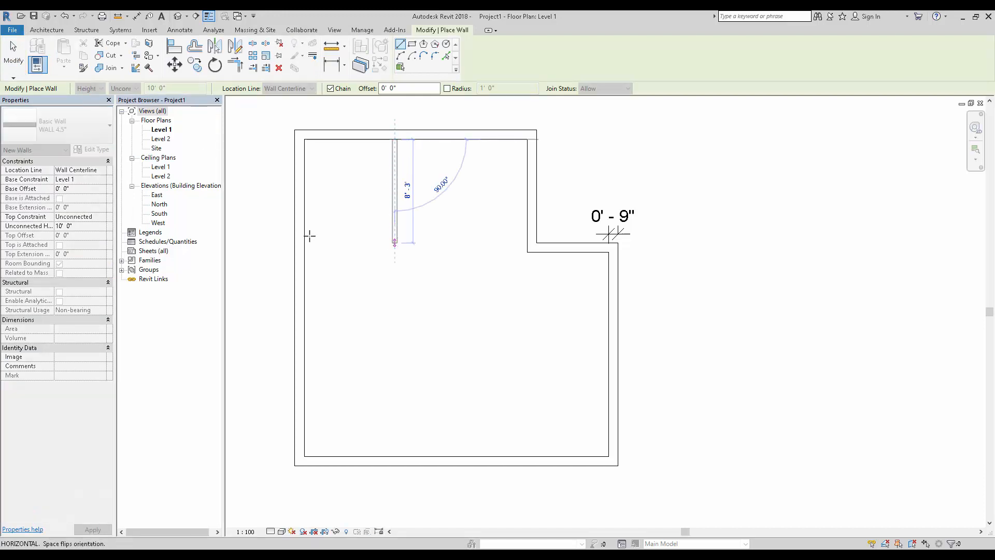
right_click(333, 197)
left_click(347, 197)
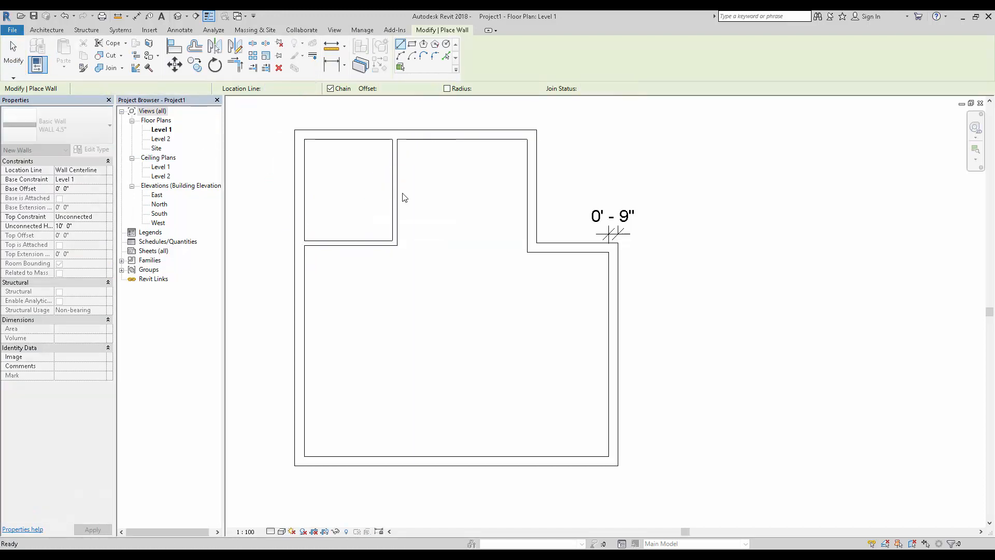
Draw a horizontal 4.5" partition from the upper-left room's right side to the notch's vertical wall, about 5'-1 1/2" below the top wall.
left_click(395, 199)
left_click(527, 199)
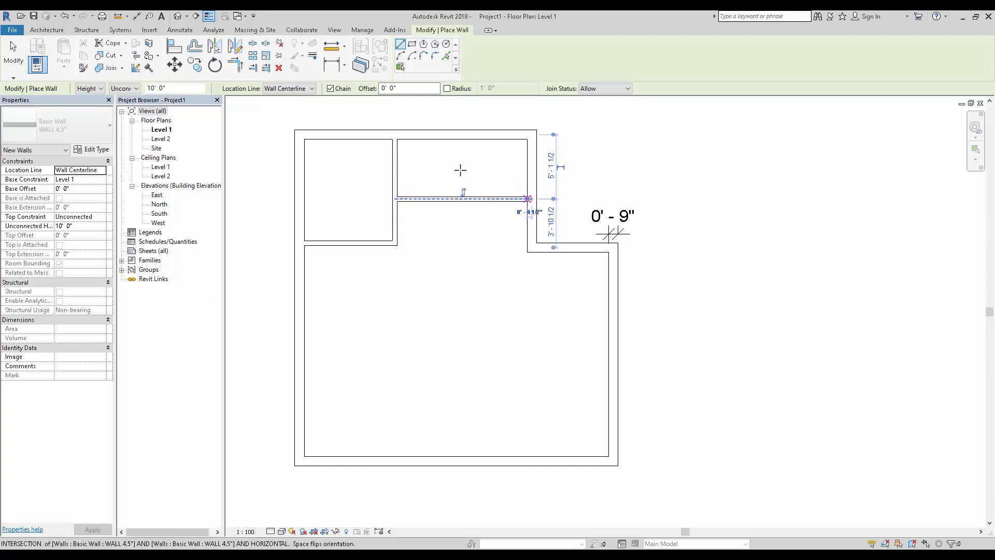
right_click(454, 167)
left_click(481, 173)
Enclose a second left-side room with a 4.5" wall about 8'-3" down from the upper-left room's lower wall and across to the left wall.
left_click(367, 244)
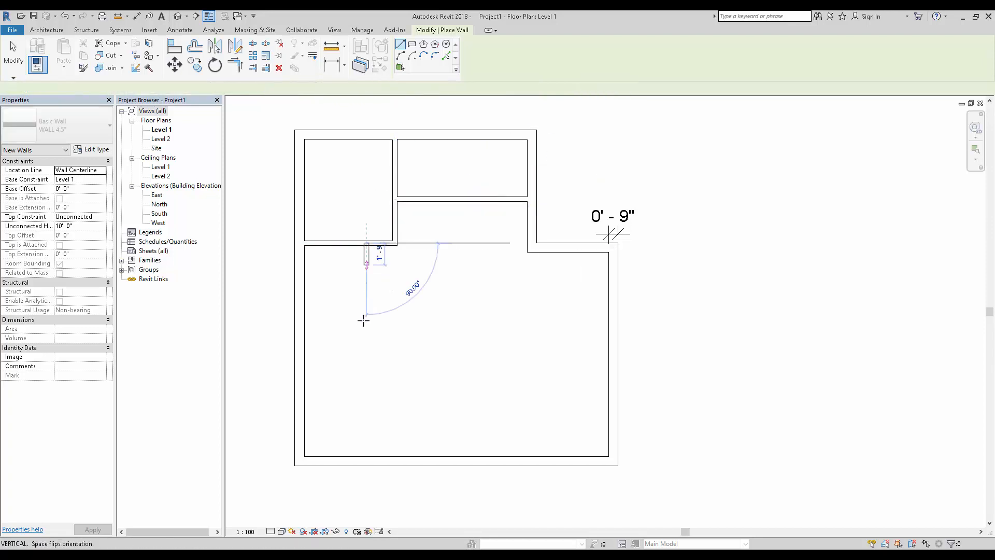
left_click(357, 347)
left_click(304, 346)
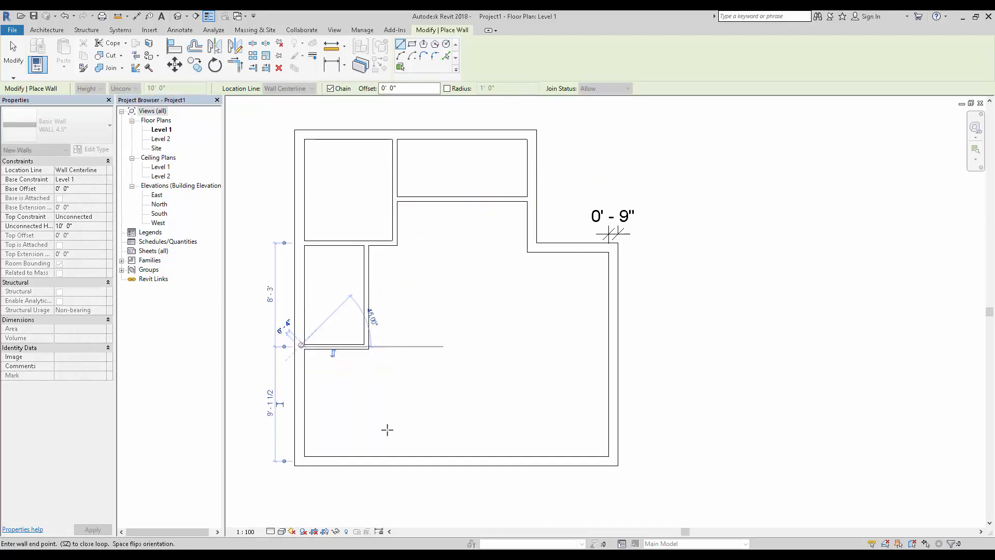
middle_click_drag(411, 423, 398, 347)
right_click(339, 200)
left_click(366, 206)
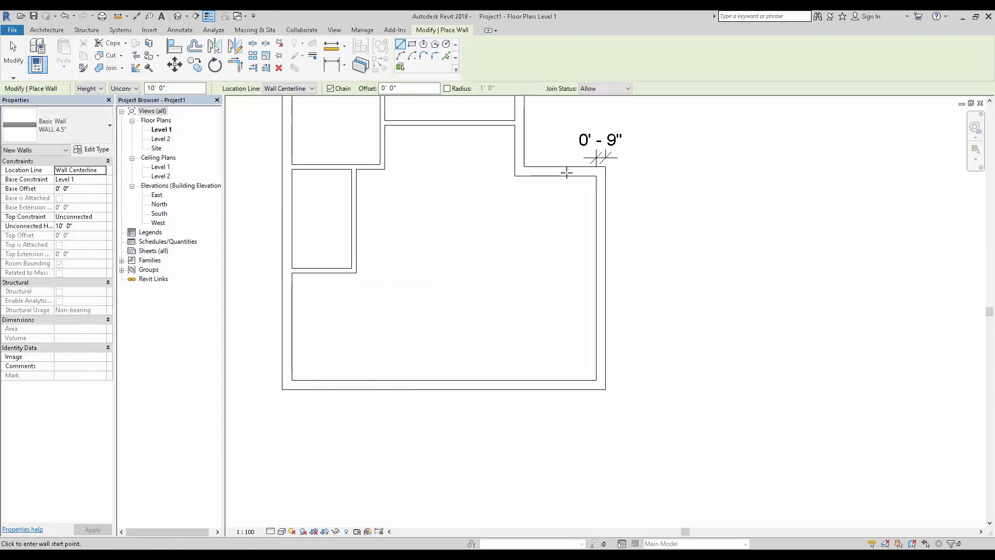
Enclose a small room below the notch with 4.5" walls running left from the right outer wall and up to the notch's horizontal wall.
left_click(515, 176)
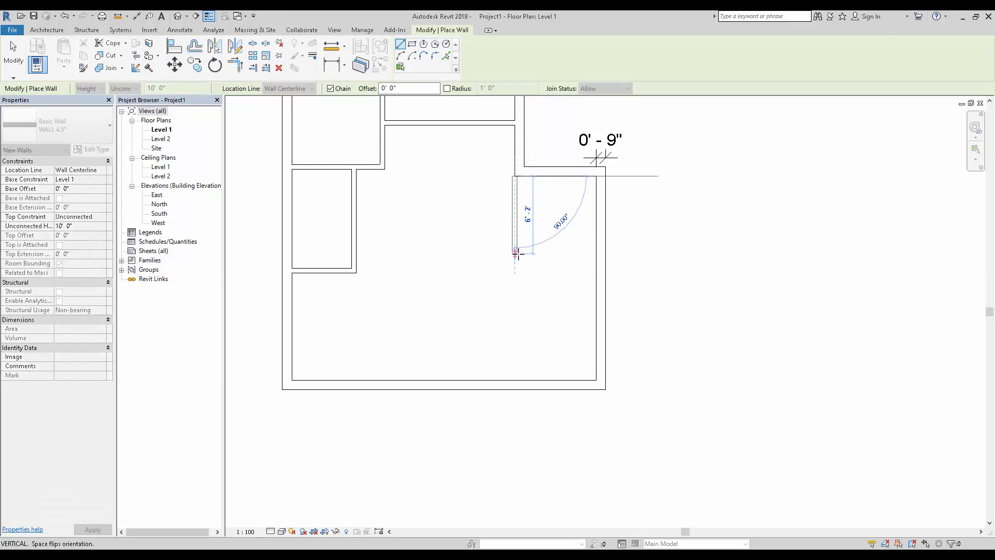
key("Escape")
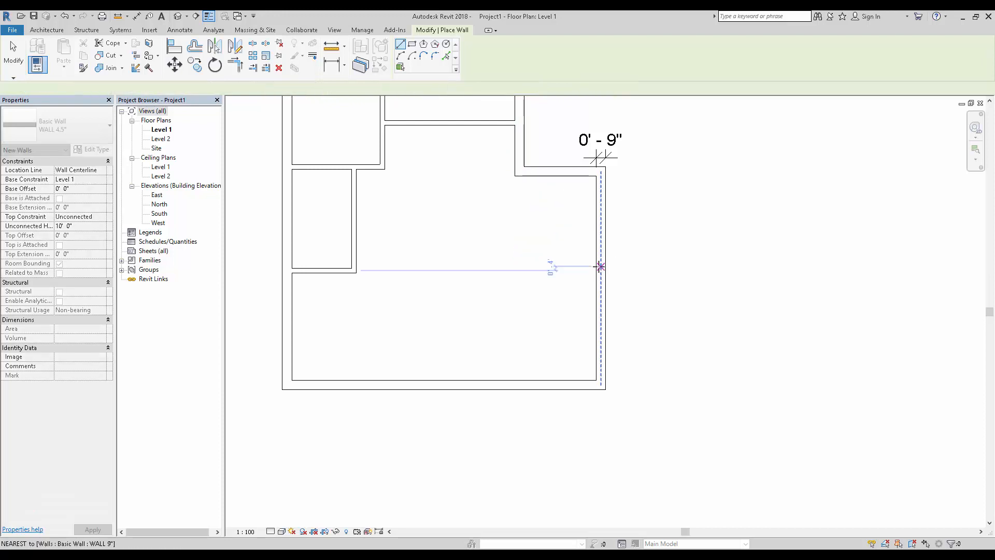
left_click(600, 267)
left_click(536, 266)
left_click(537, 172)
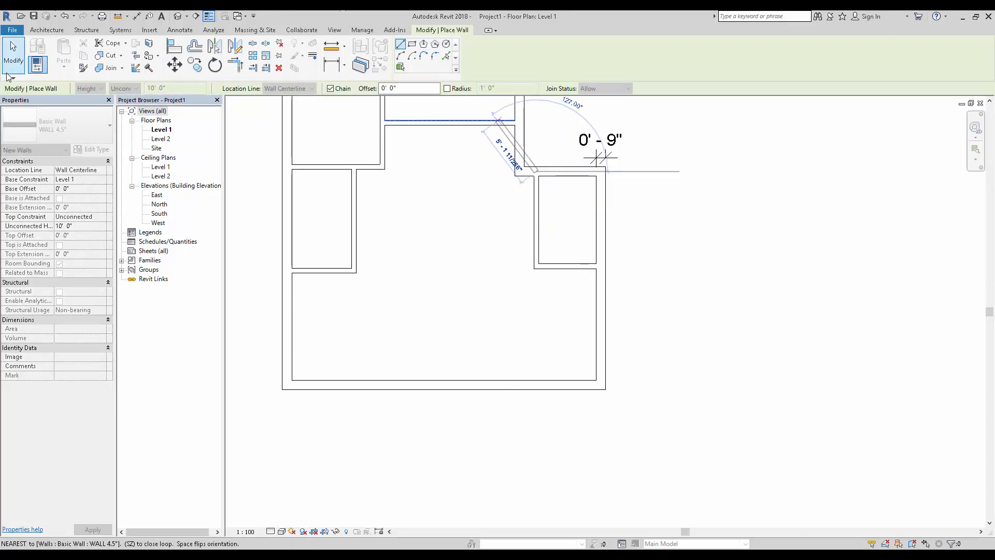
left_click(14, 66)
Add a linear dimension across the thickness of the small right-hand room's lower wall, placed outside the right outer wall.
scroll(505, 360, "down", 1)
middle_click_drag(482, 342, 460, 358)
scroll(402, 371, "up", 2)
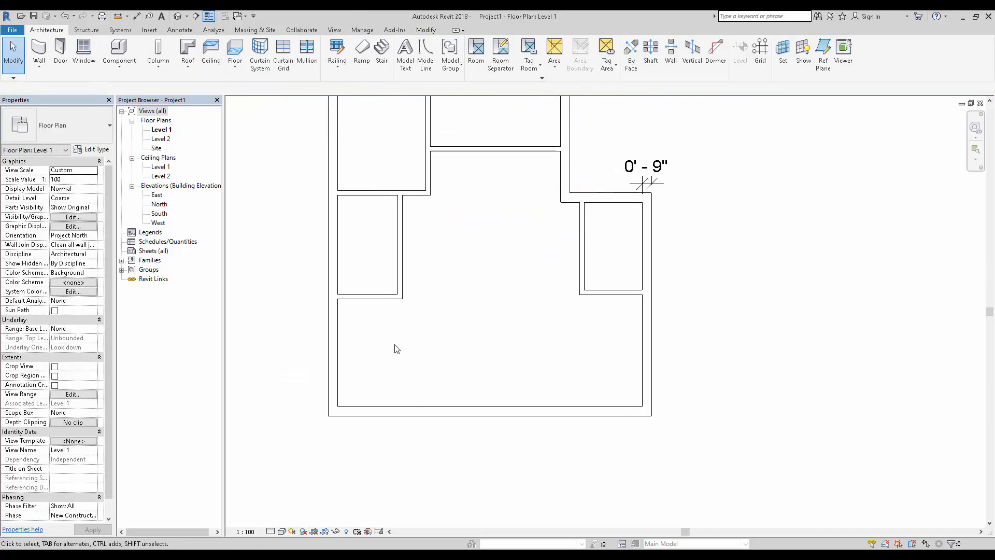
key("d")
key("i")
scroll(640, 316, "up", 2)
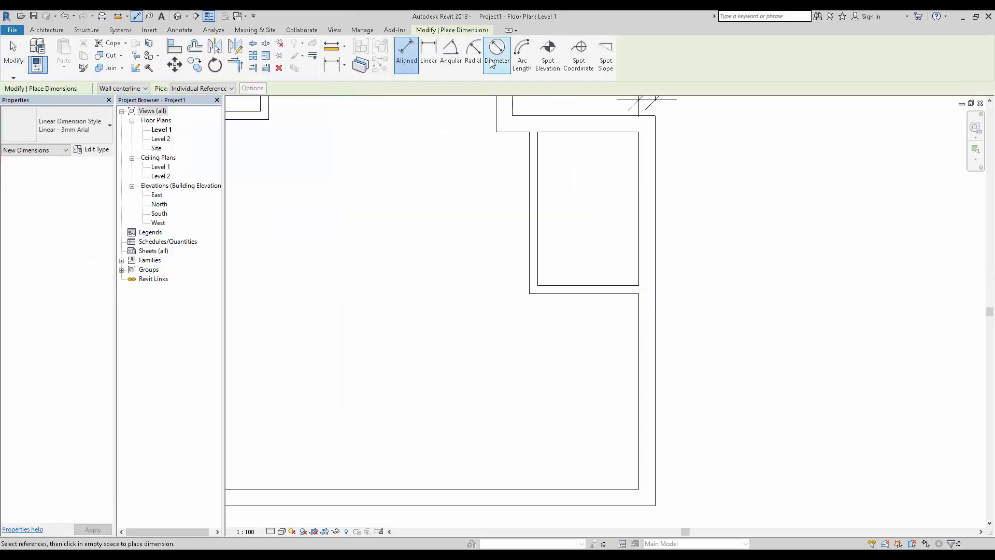
left_click(429, 52)
scroll(651, 297, "up", 1)
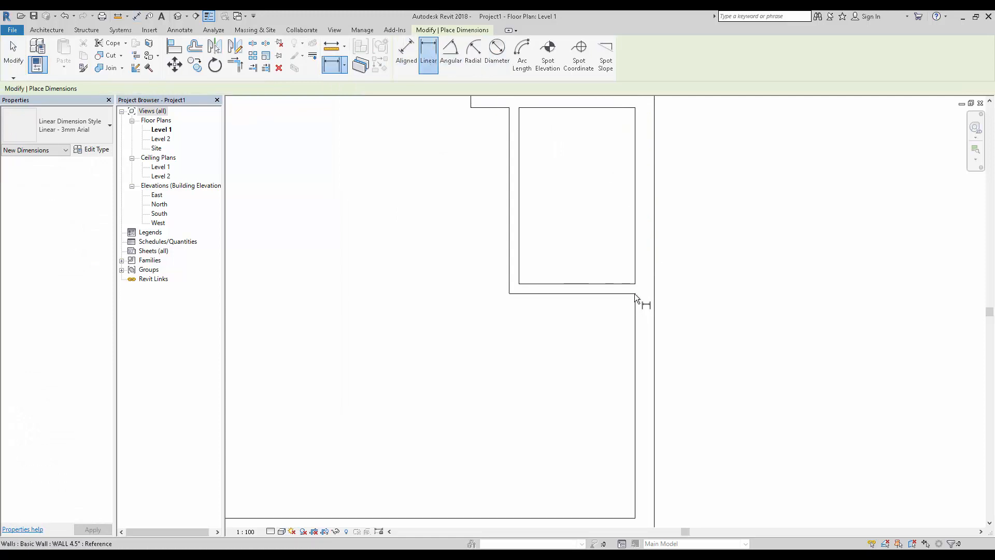
left_click(635, 294)
left_click(637, 285)
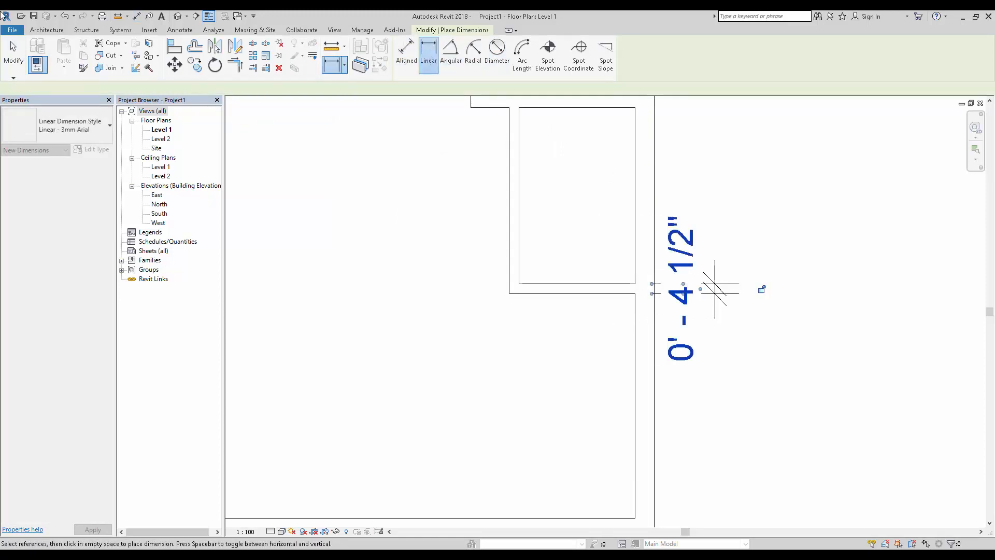
left_click(715, 288)
key("Escape")
key("Escape")
Open the default 3D view of the building and apply a shaded visual style to the walls.
scroll(562, 251, "down", 4)
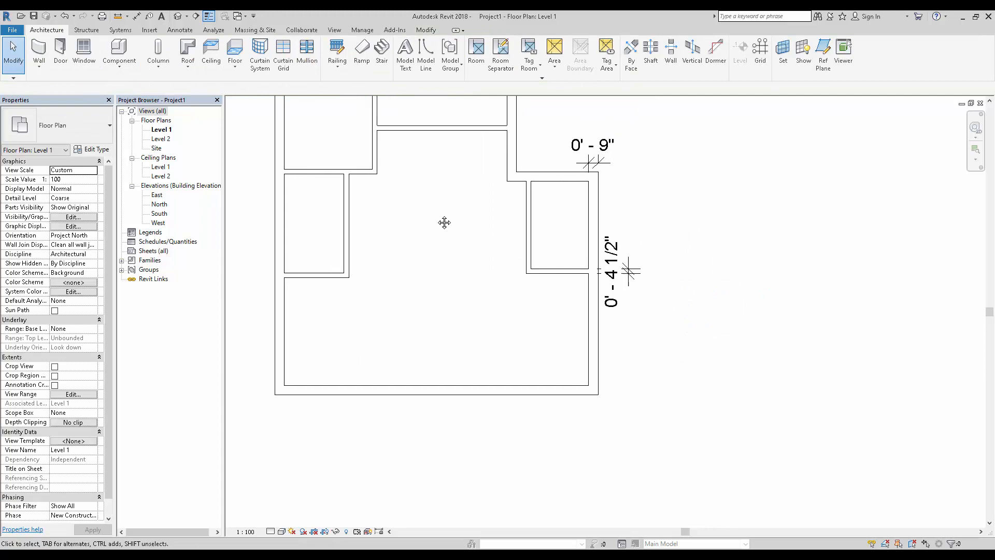
middle_click_drag(444, 222, 458, 224)
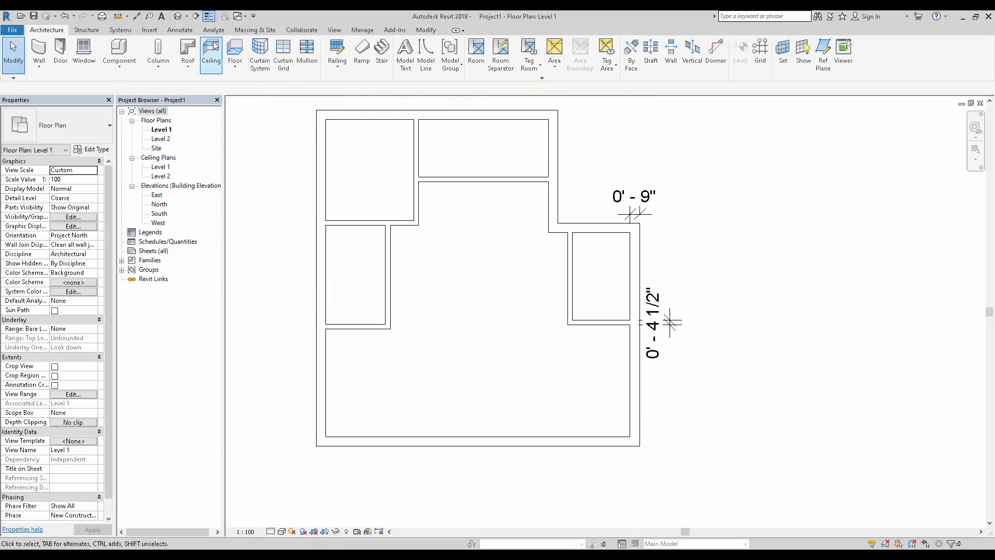
left_click(178, 16)
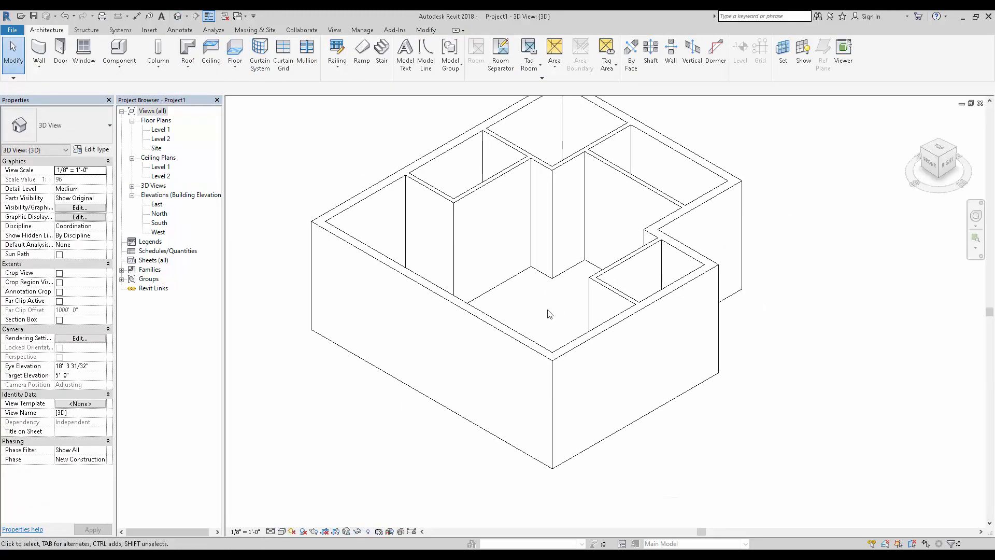
left_click(280, 533)
left_click(311, 499)
middle_click_drag(639, 320, 641, 340)
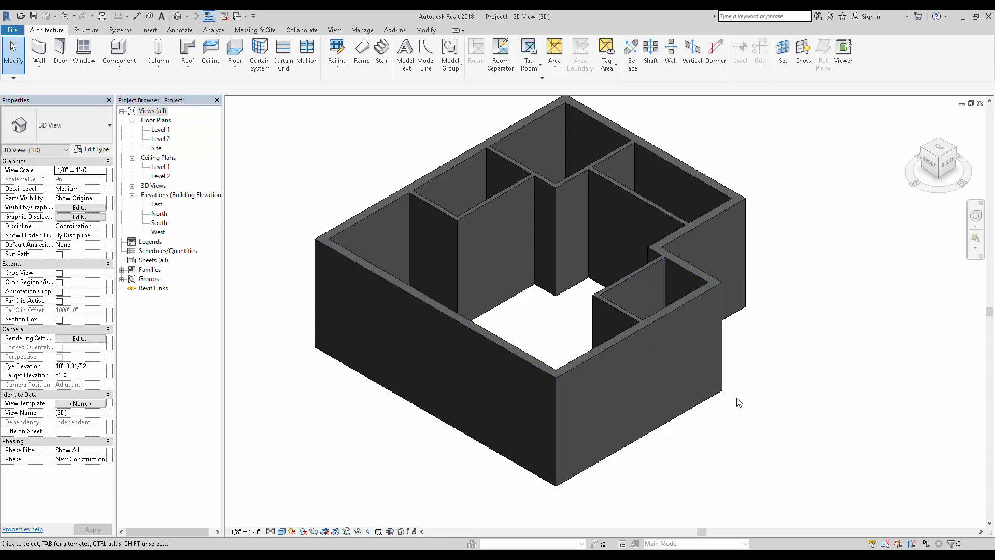
Set the unconnected height of the 25' front outer wall to 5'.
left_click(435, 303)
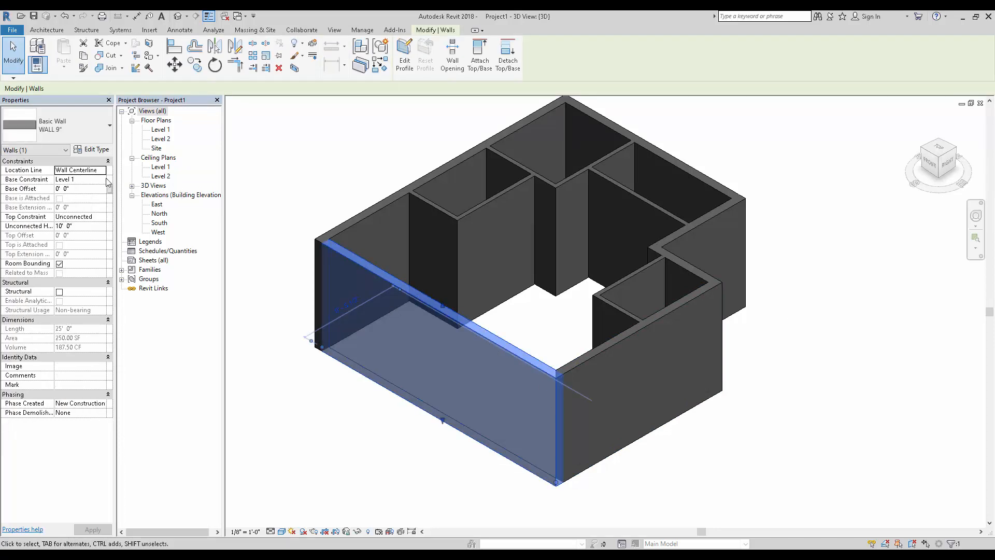
left_click(87, 227)
type("5")
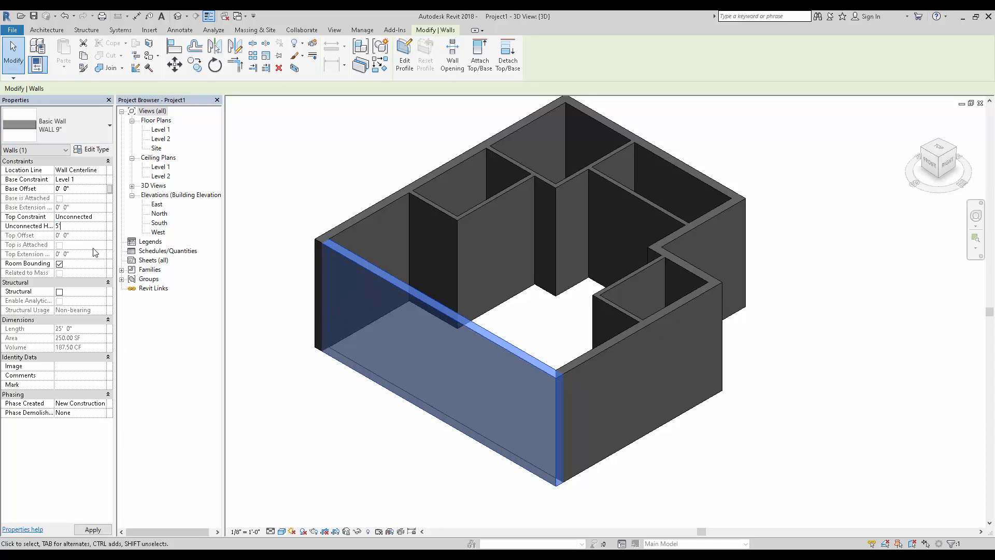
left_click(275, 360)
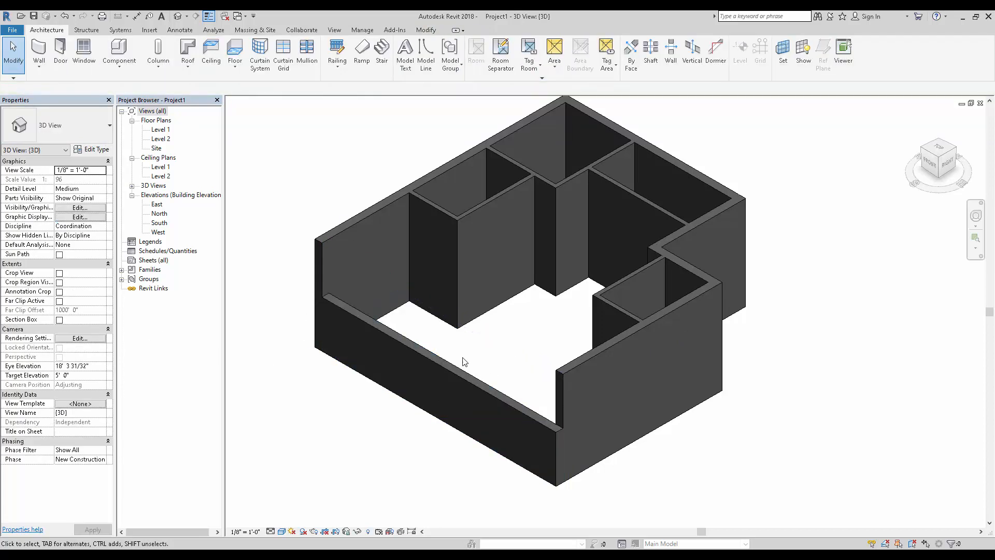
Start editing the profile of the second left-side room's 8'-3" long interior wall and open the East elevation for sketching.
scroll(427, 290, "up", 1)
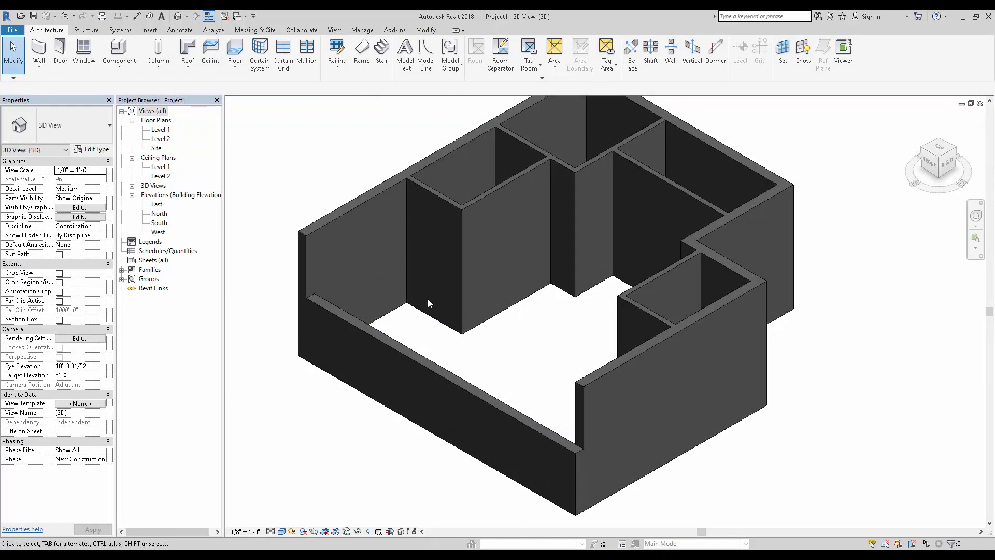
scroll(441, 339, "down", 1)
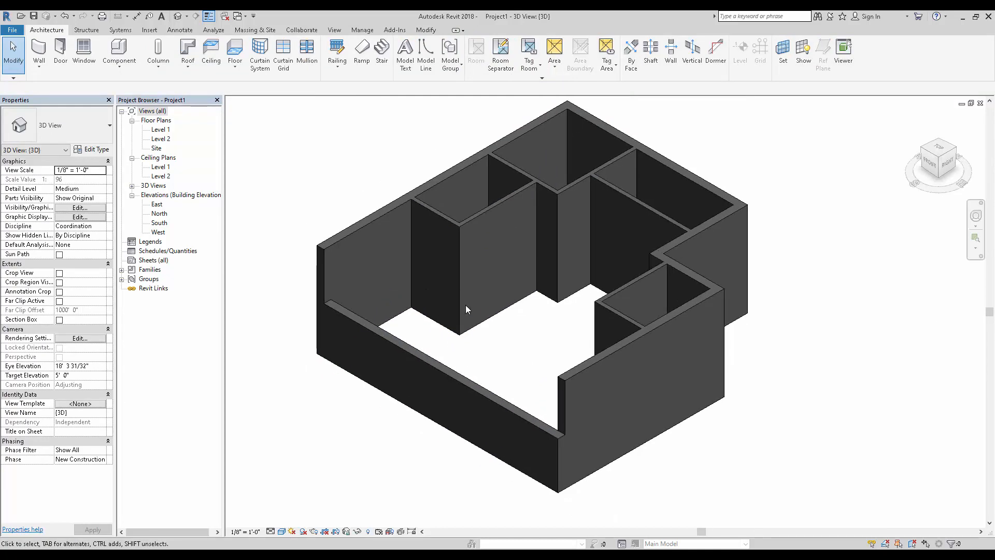
left_click(480, 218)
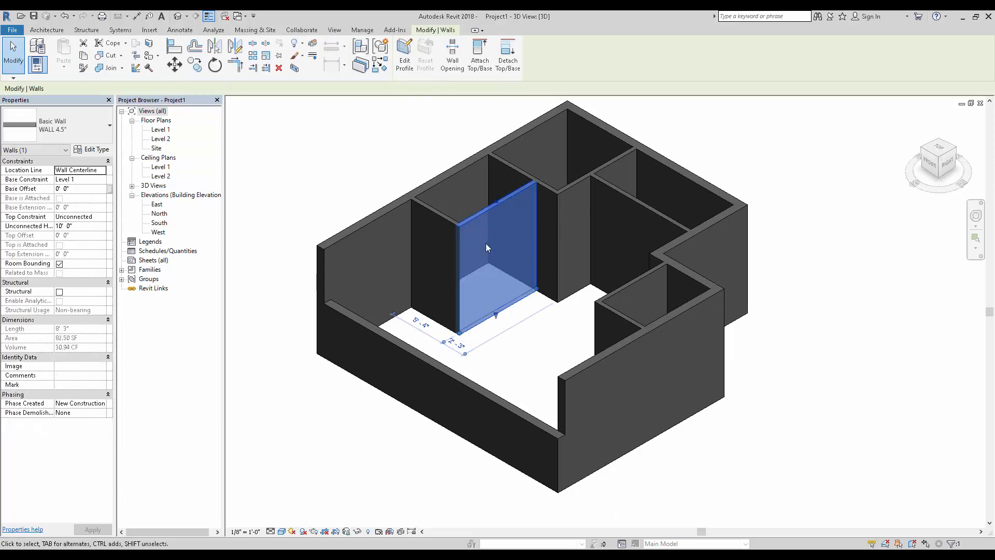
scroll(487, 243, "up", 2)
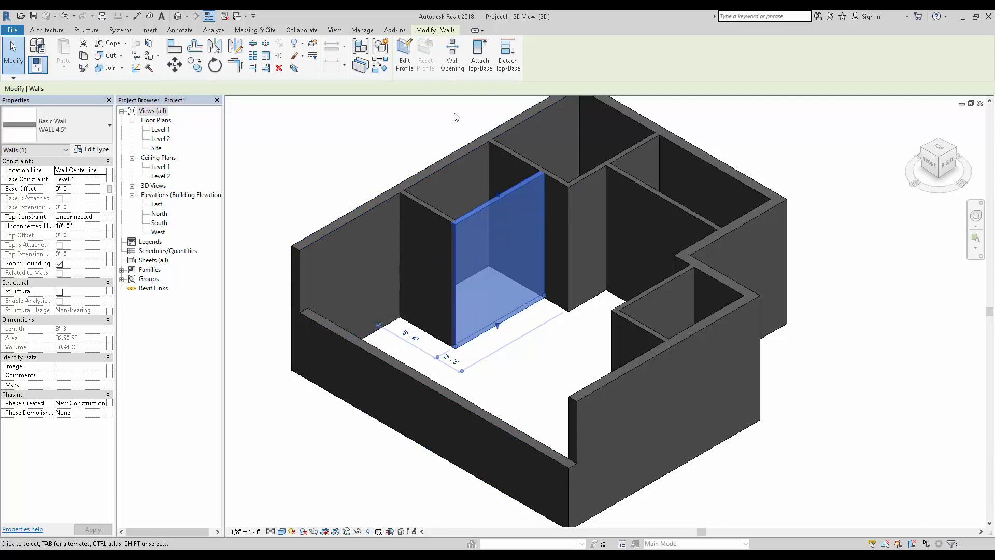
left_click(405, 73)
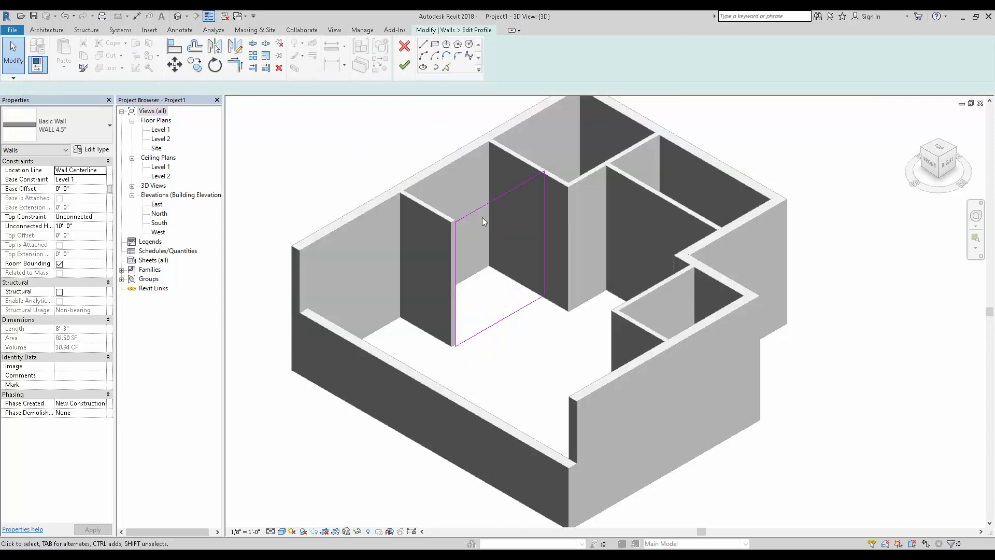
double_click(157, 205)
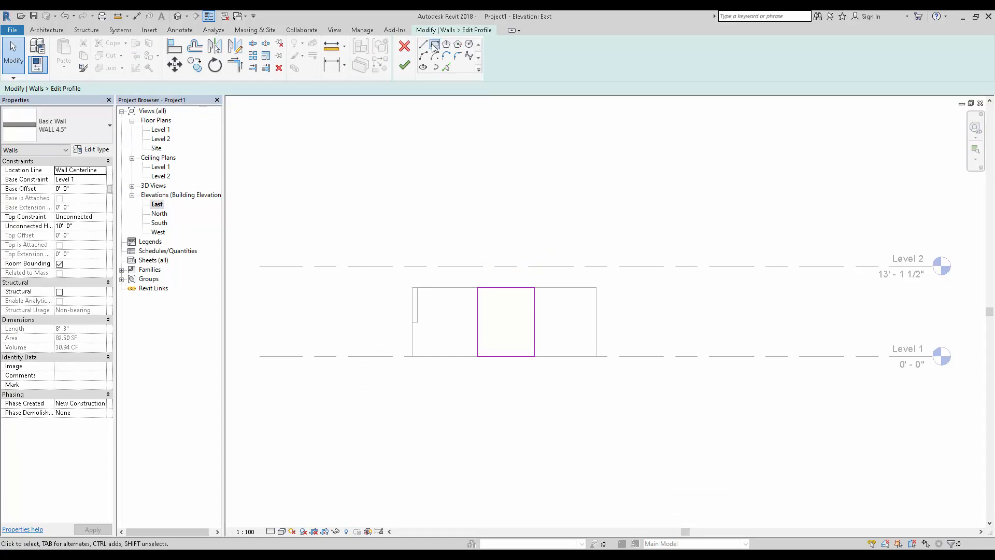
Sketch a rectangular opening about 5'-0" wide and 4'-6" high inside the wall profile and finish the profile edit.
left_click(434, 46)
scroll(492, 305, "up", 1)
left_click(490, 304)
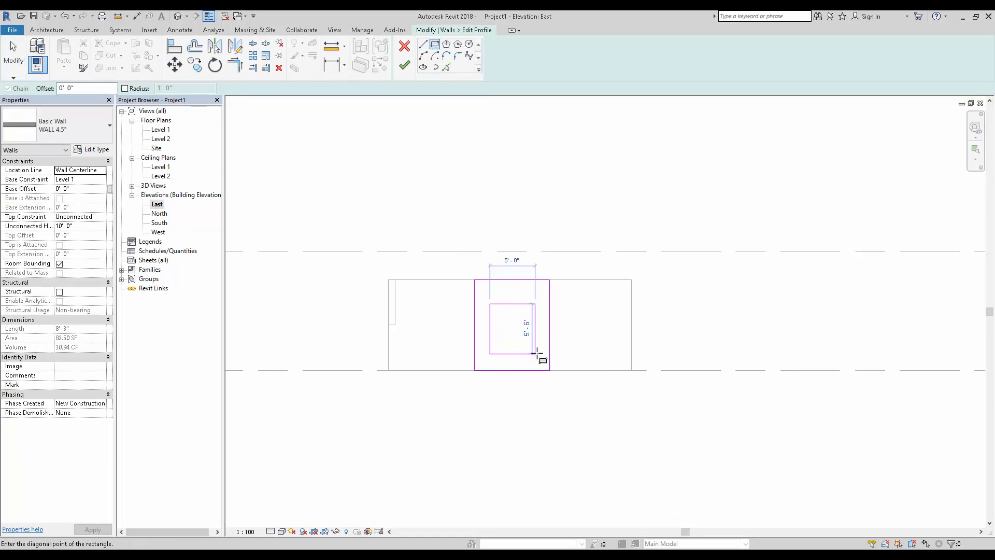
left_click(536, 345)
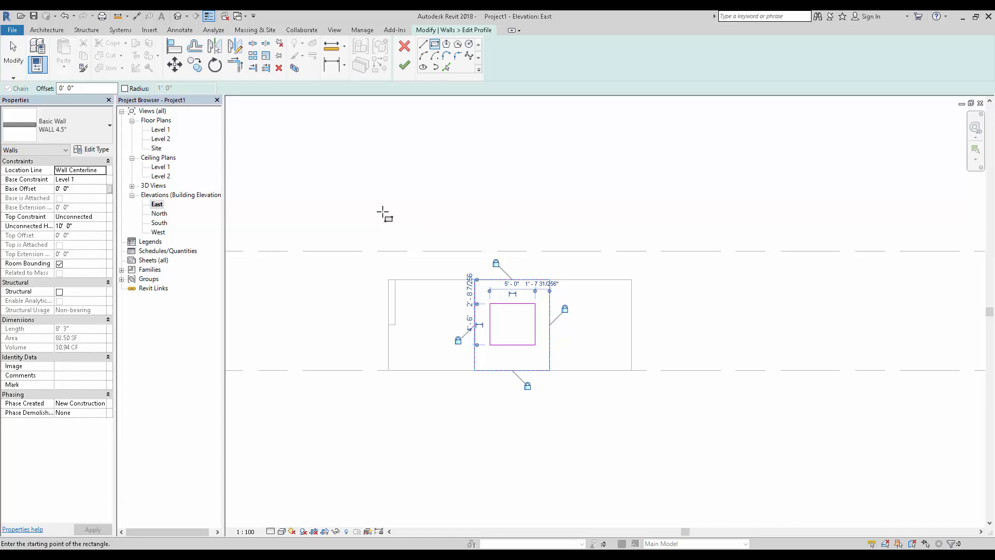
left_click(405, 64)
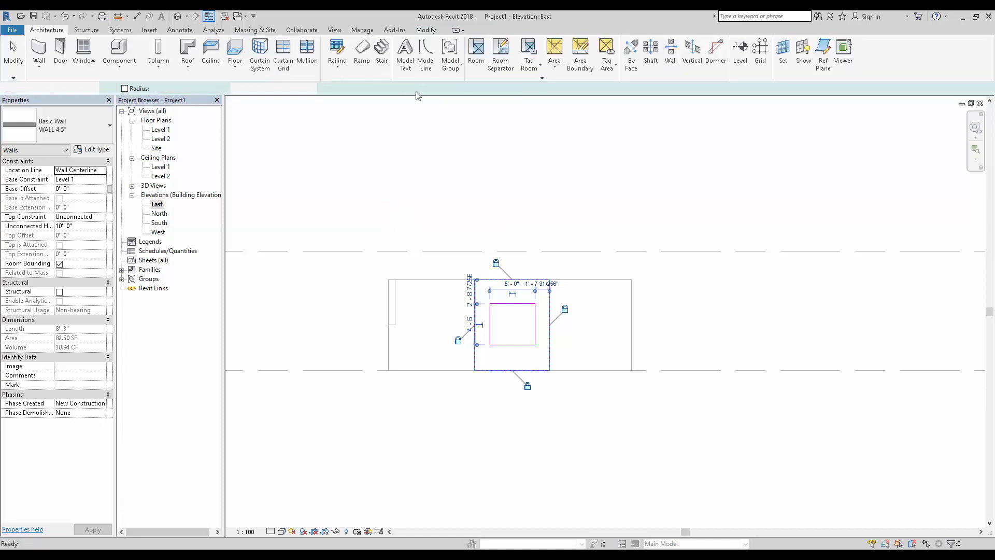
left_click(506, 237)
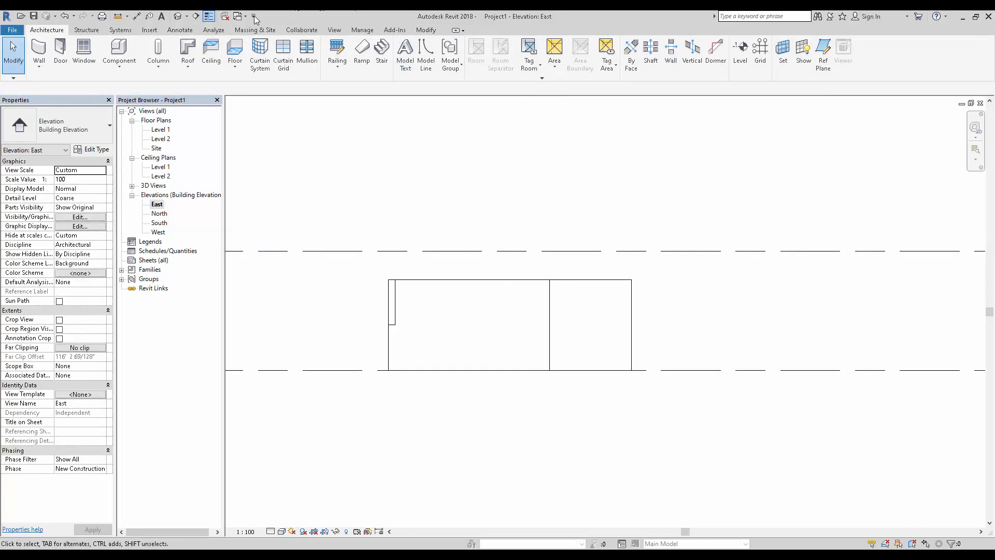
Return to the 3D view and inspect the rectangular opening in the interior wall.
left_click(178, 17)
scroll(555, 349, "up", 5)
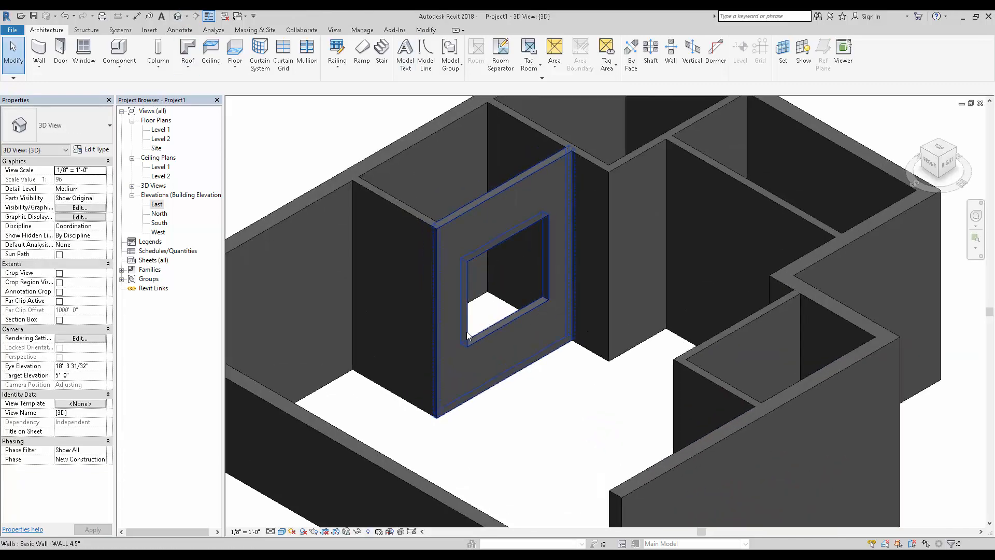
scroll(493, 250, "down", 7)
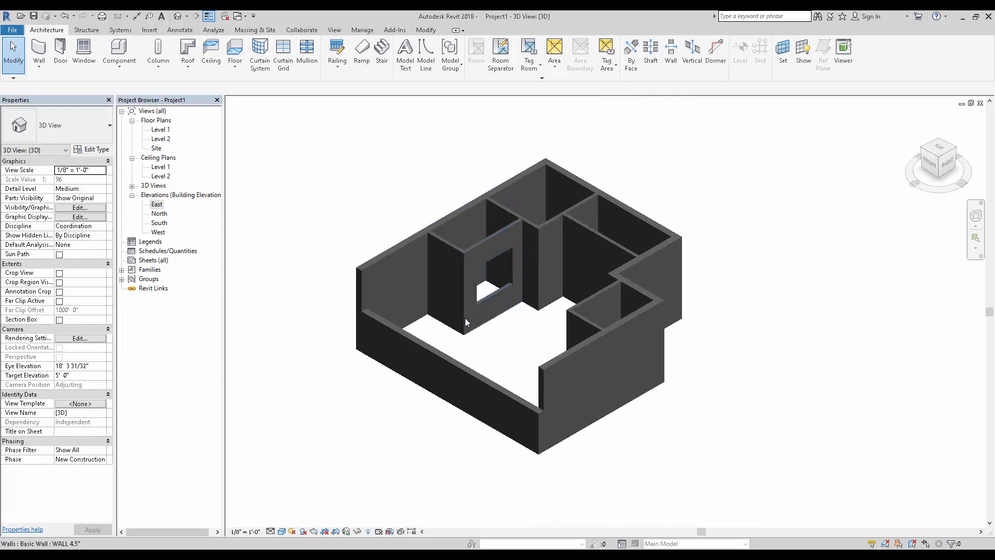
Select the 5' high front outer wall and open its profile for editing in the South elevation.
scroll(461, 387, "up", 3)
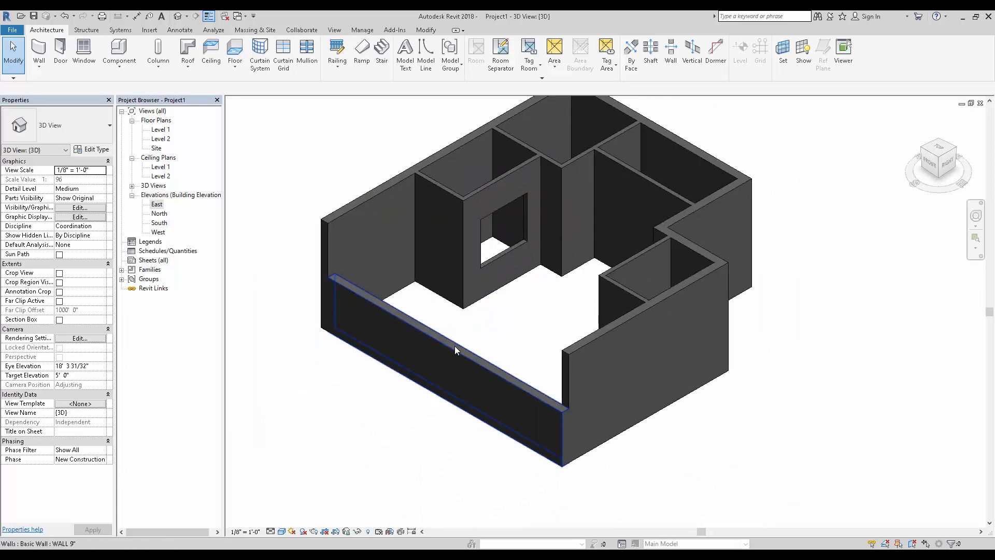
left_click(461, 353)
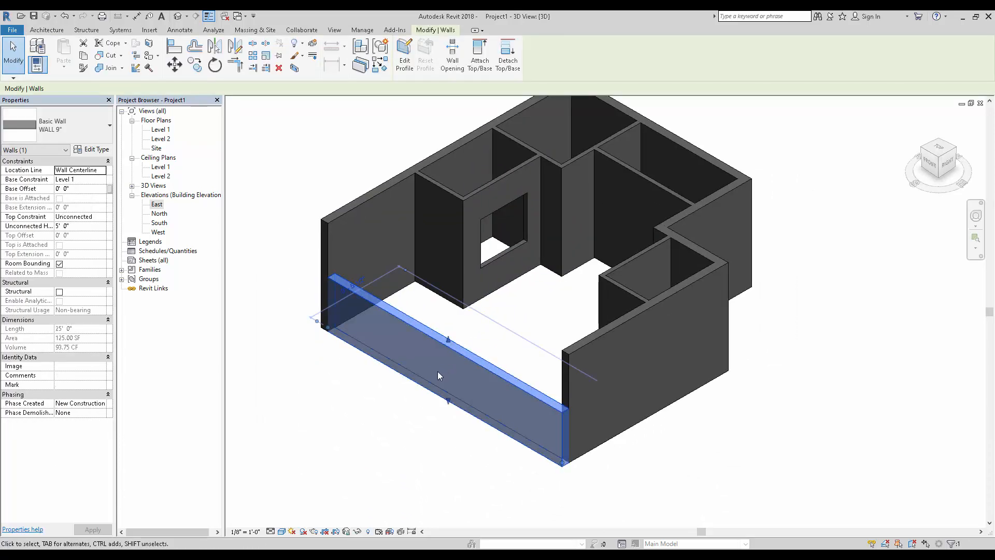
scroll(528, 412, "up", 2)
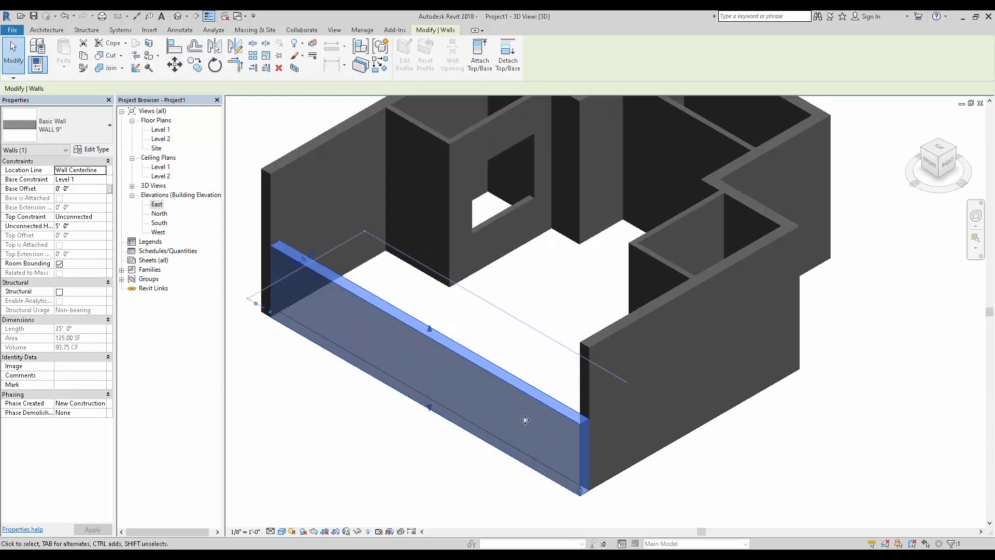
double_click(159, 223)
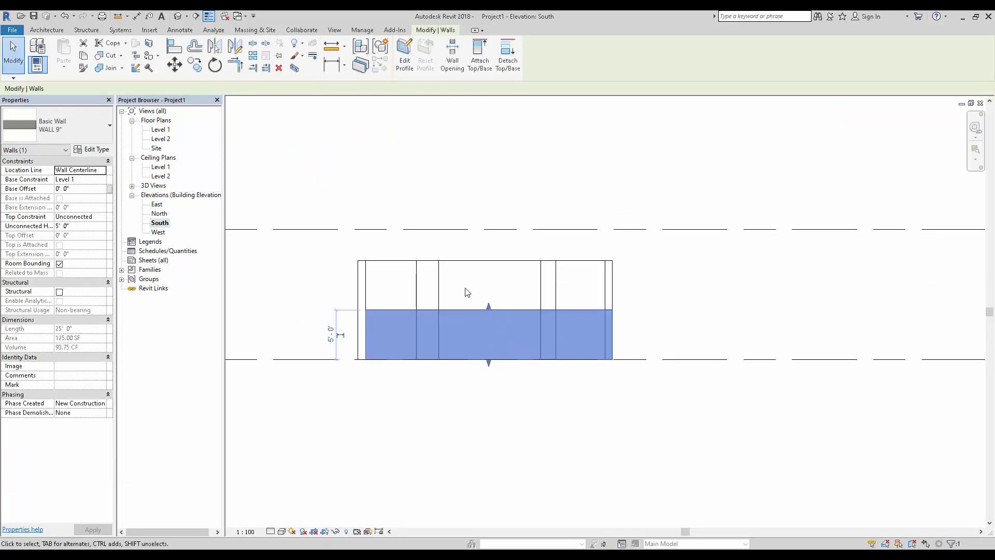
scroll(465, 293, "up", 1)
scroll(676, 329, "up", 3)
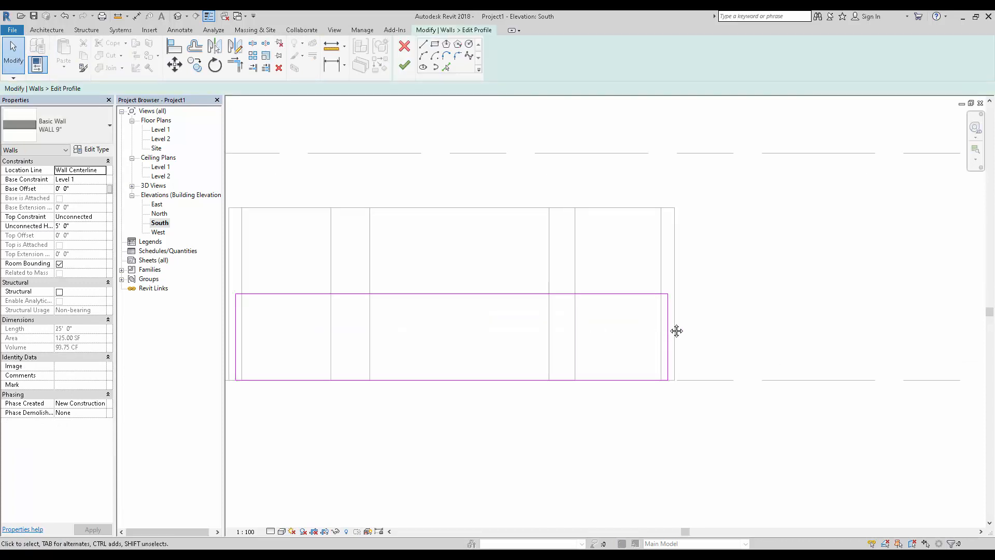
Sketch half of a stepped notch down from the wall's top edge near its right end, with drops of about 1'-3" and 0'-8".
left_click(427, 47)
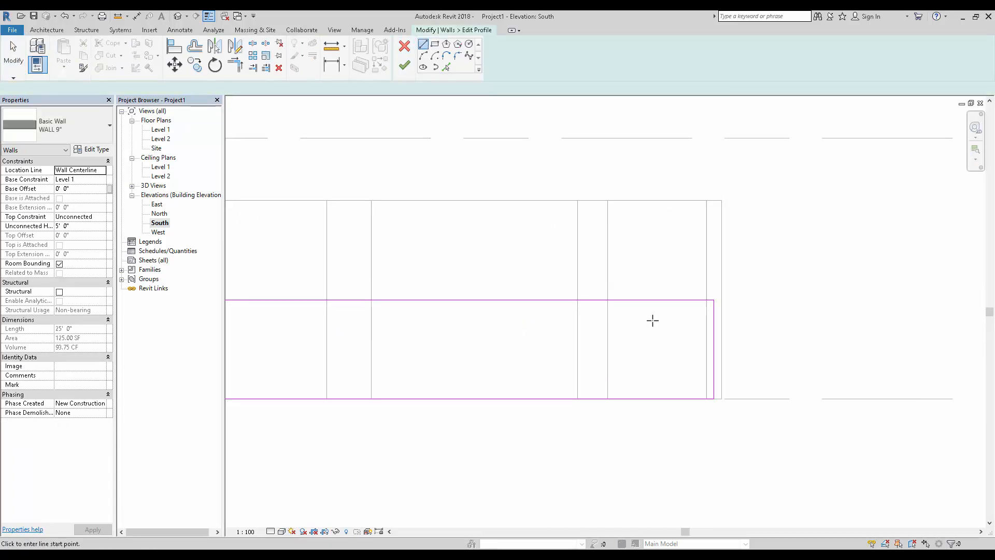
scroll(674, 325, "up", 1)
left_click(697, 299)
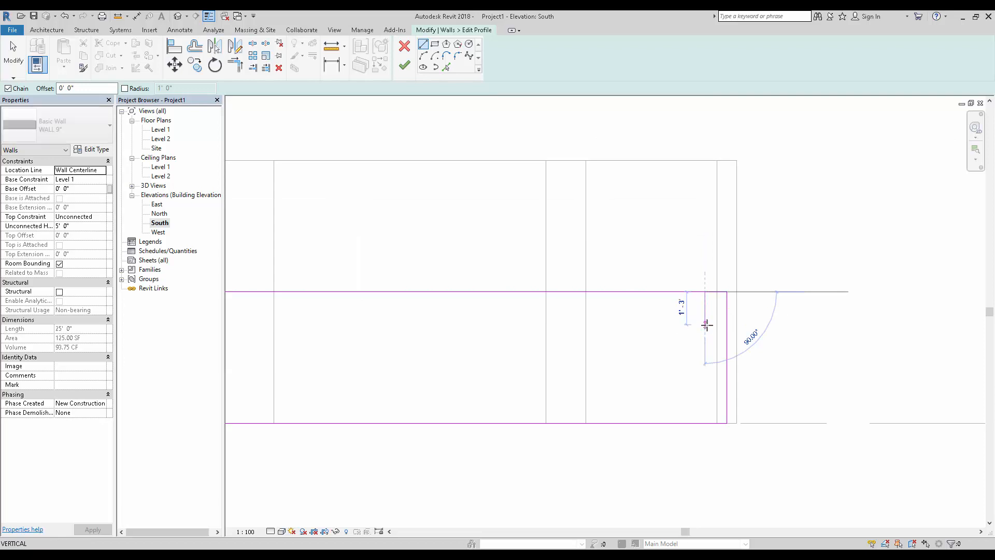
left_click(705, 325)
left_click(684, 324)
left_click(683, 341)
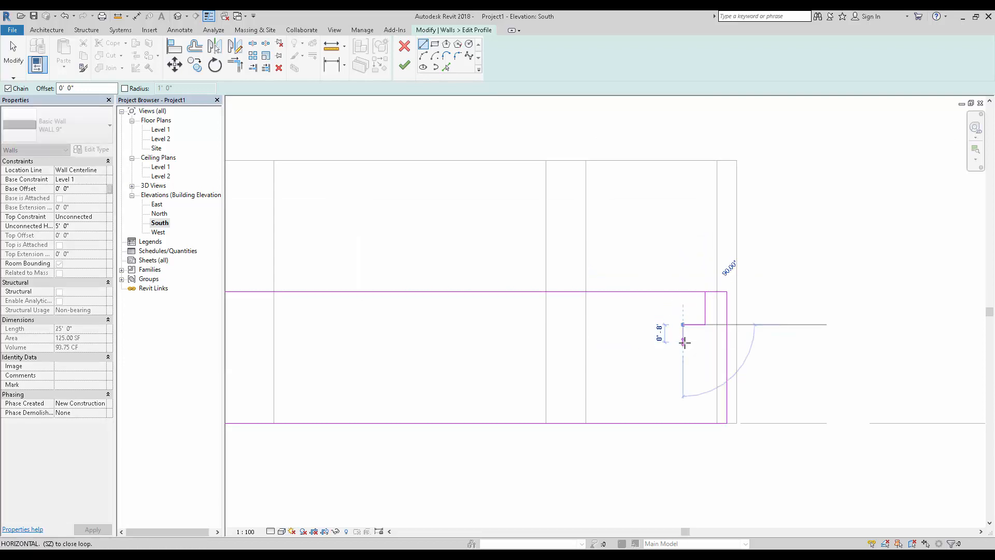
left_click(629, 342)
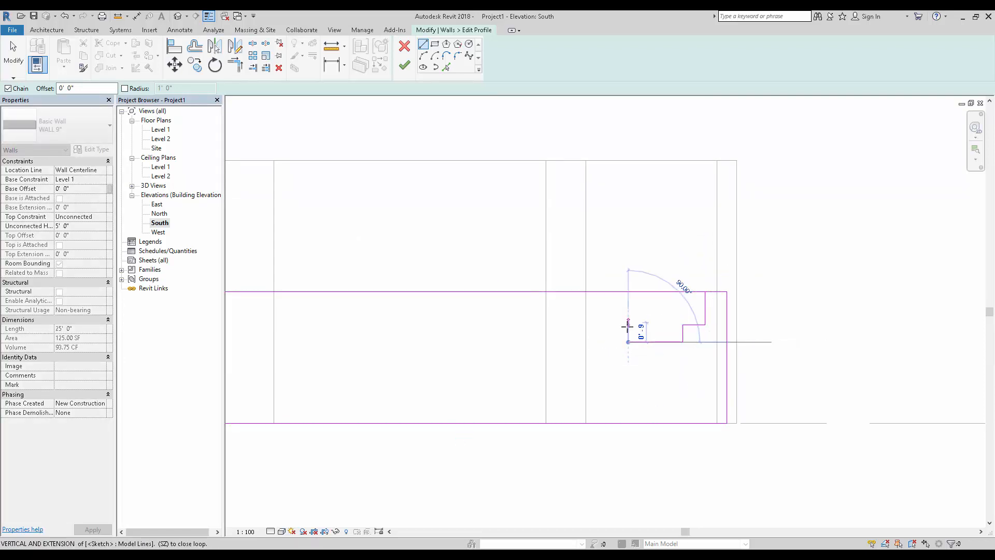
left_click(18, 65)
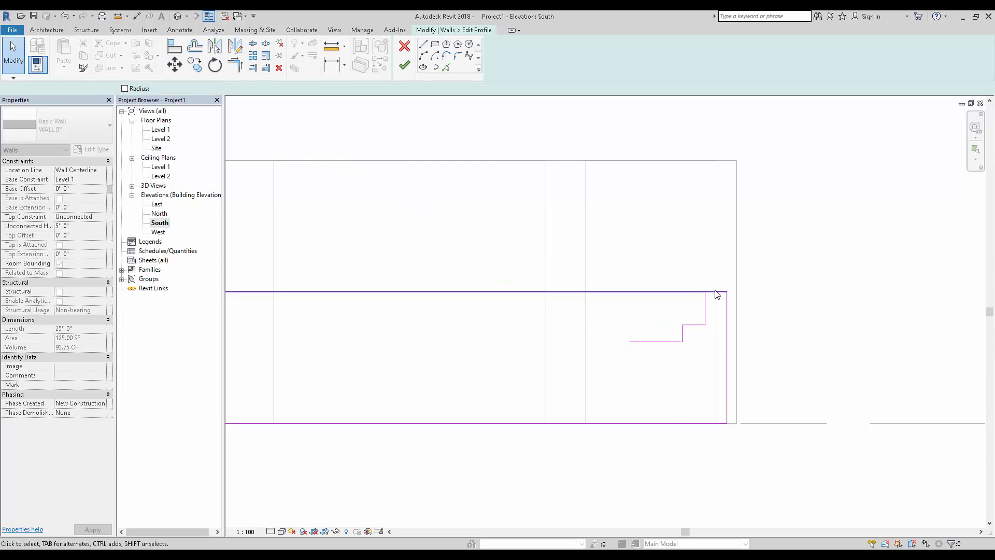
Mirror the three upper step lines about a vertical axis through the midpoint of the notch's bottom line.
left_click_drag(721, 347, 721, 362)
left_click(244, 54)
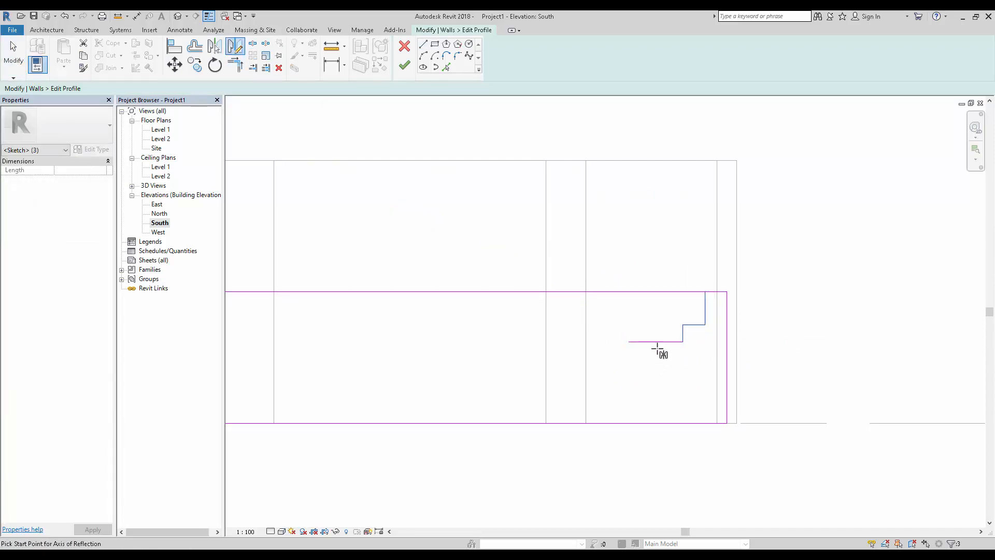
left_click(656, 341)
left_click(655, 297)
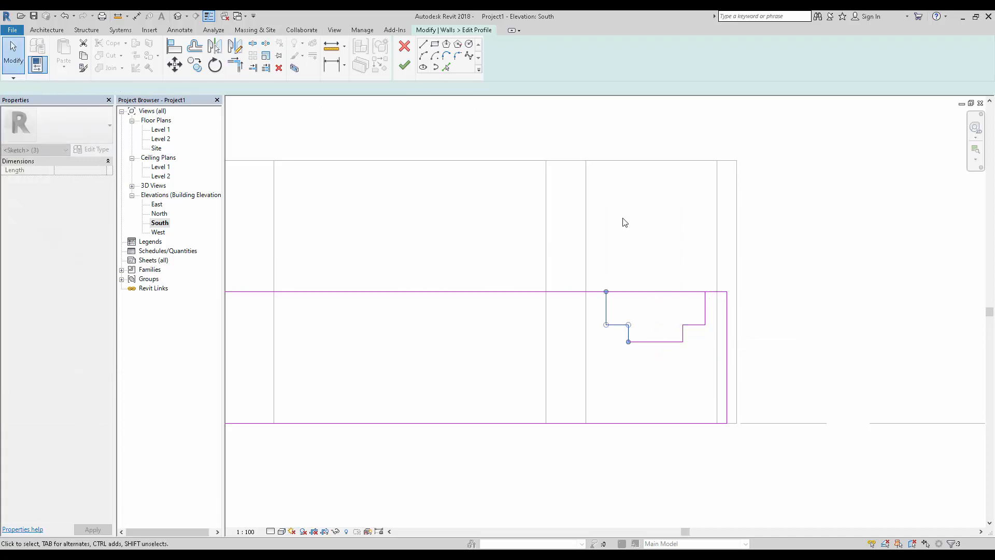
Copy the complete stepped notch 4'-7" to the left along the wall's top edge.
mouse_move(566, 271)
left_mouse_down()
mouse_move(669, 362)
mouse_move(714, 383)
left_mouse_up()
left_click(195, 67)
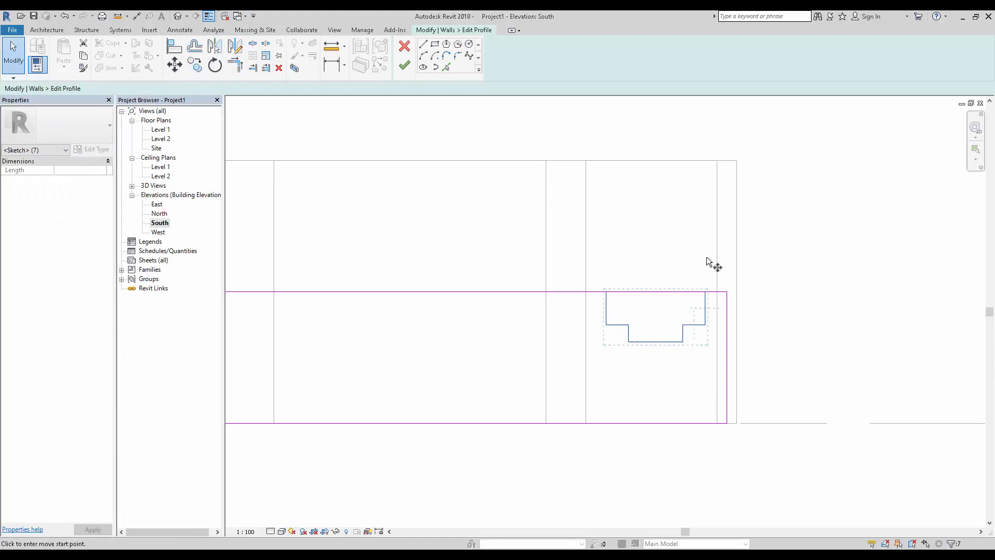
left_click(726, 292)
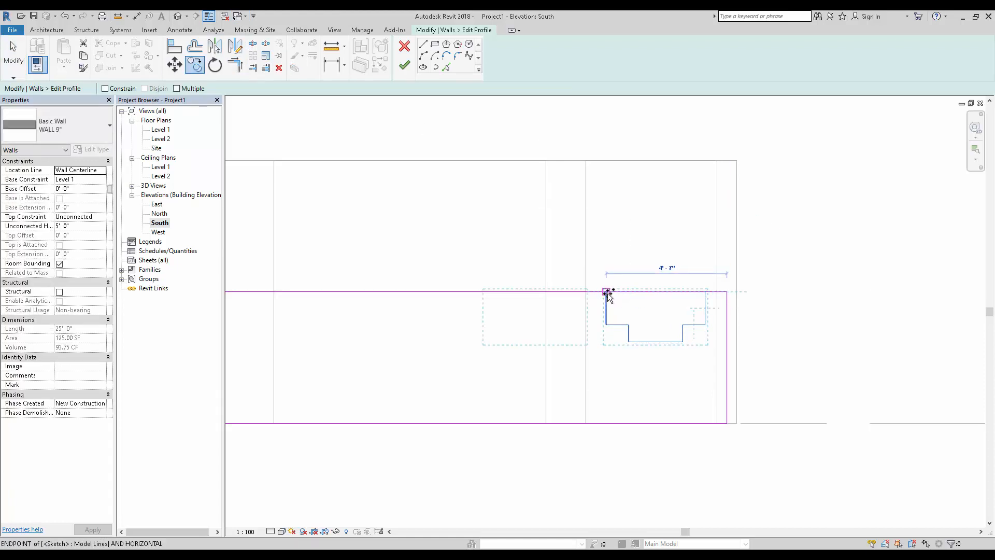
left_click(606, 292)
key("Escape")
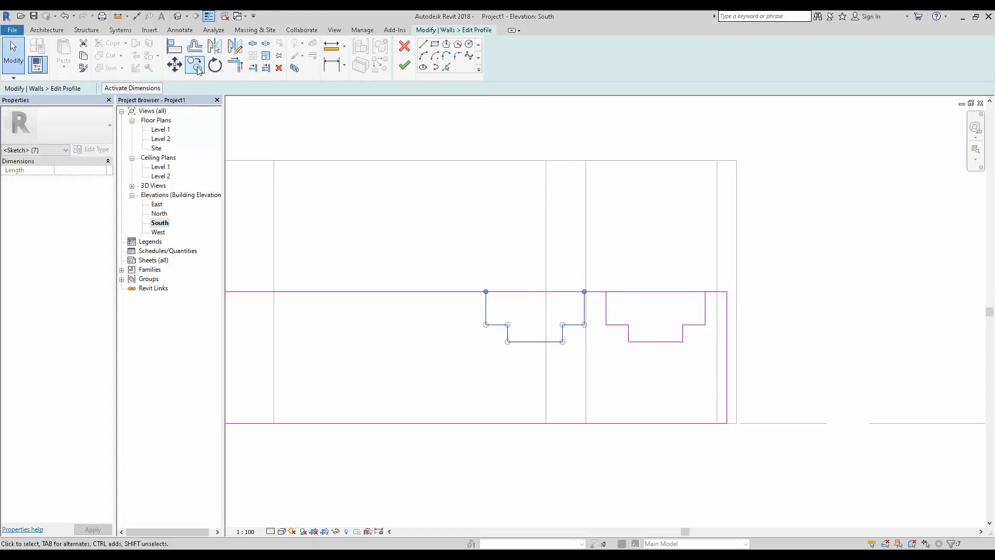
Copy the stepped notch twice more to the left at the same spacing, making four notches along the top edge.
left_click(197, 69)
left_click(606, 292)
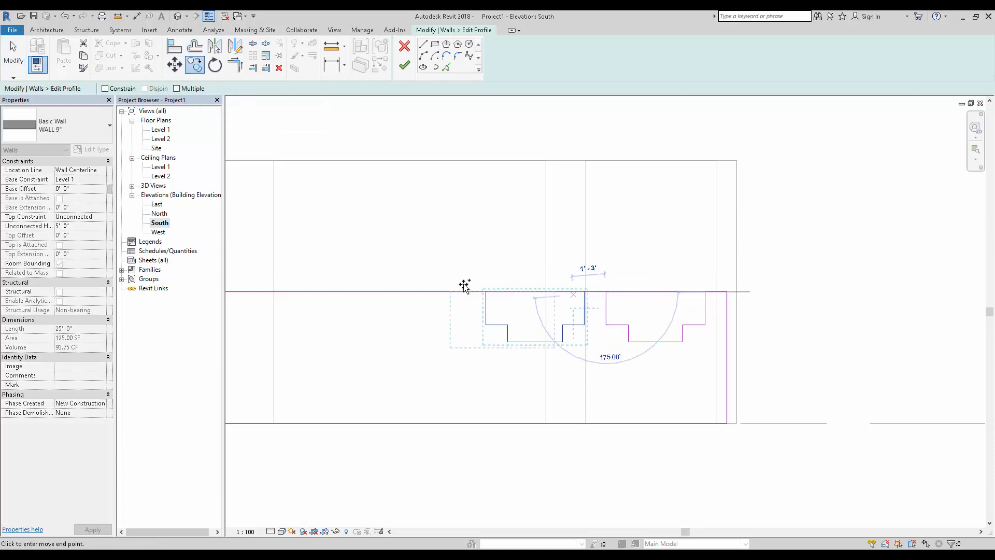
left_click(486, 292)
middle_click_drag(402, 302, 511, 295)
scroll(444, 305, "down", 2)
middle_click_drag(445, 304, 481, 296)
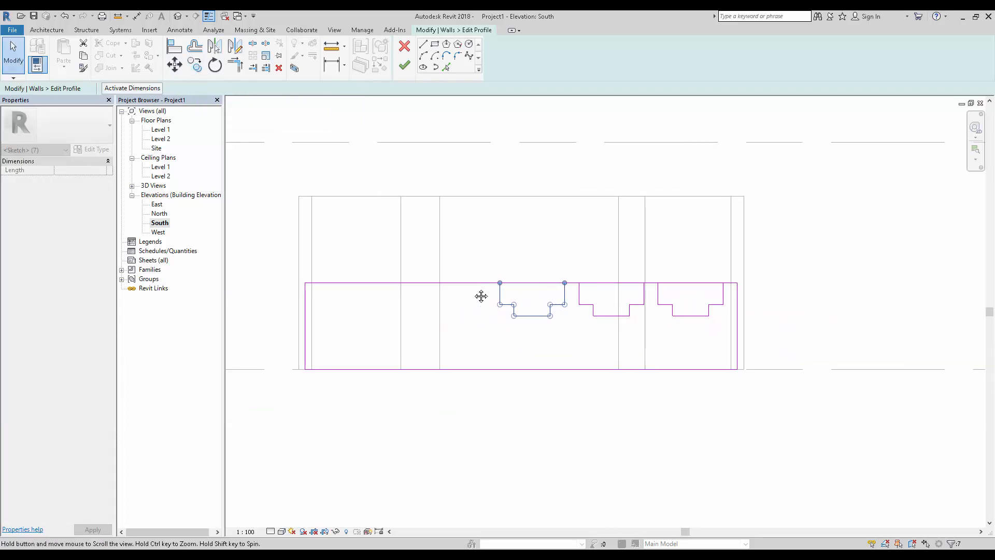
left_click(195, 65)
left_click(579, 282)
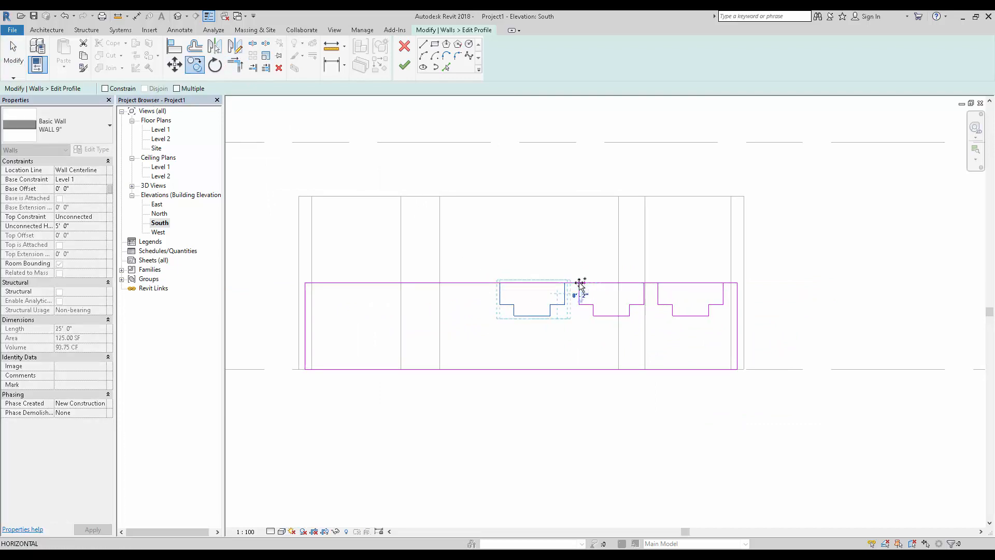
left_click(421, 282)
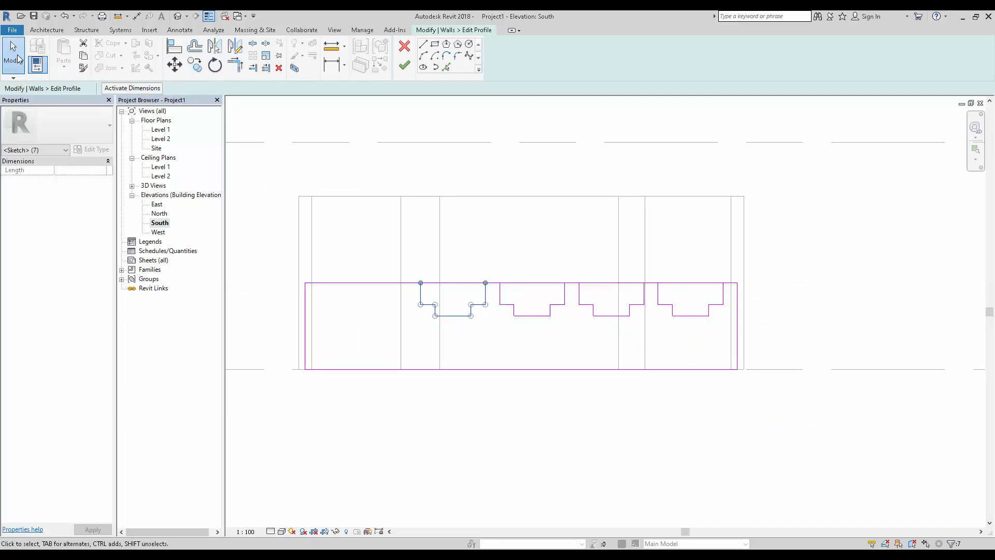
left_click(15, 57)
Split the profile's top edge at the upper corners of the four stepped notches.
left_click(250, 45)
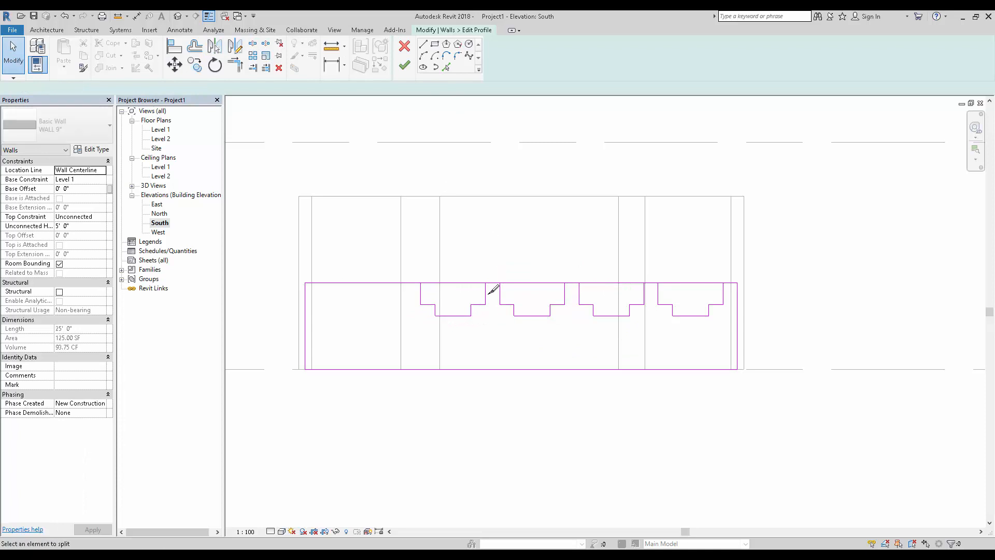
scroll(467, 282, "up", 3)
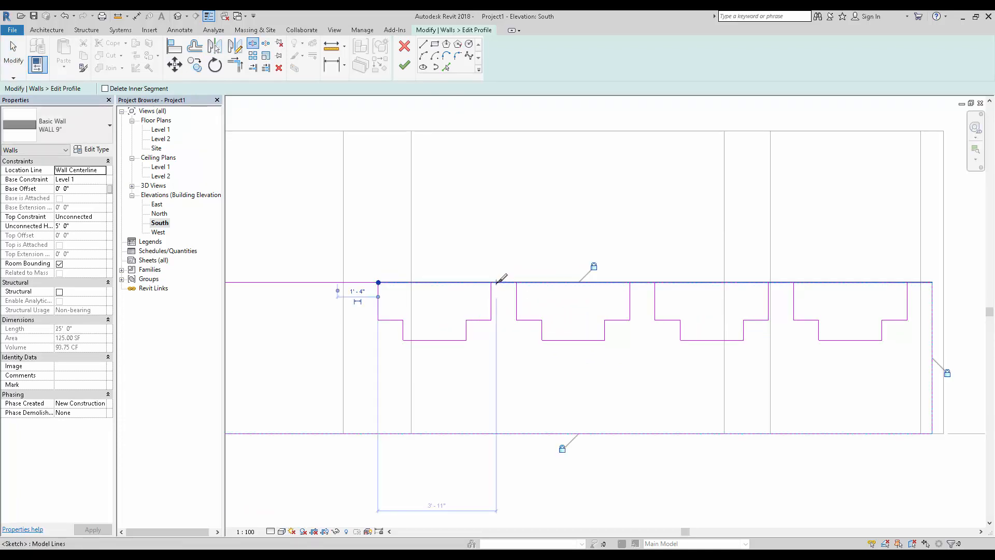
left_click(491, 283)
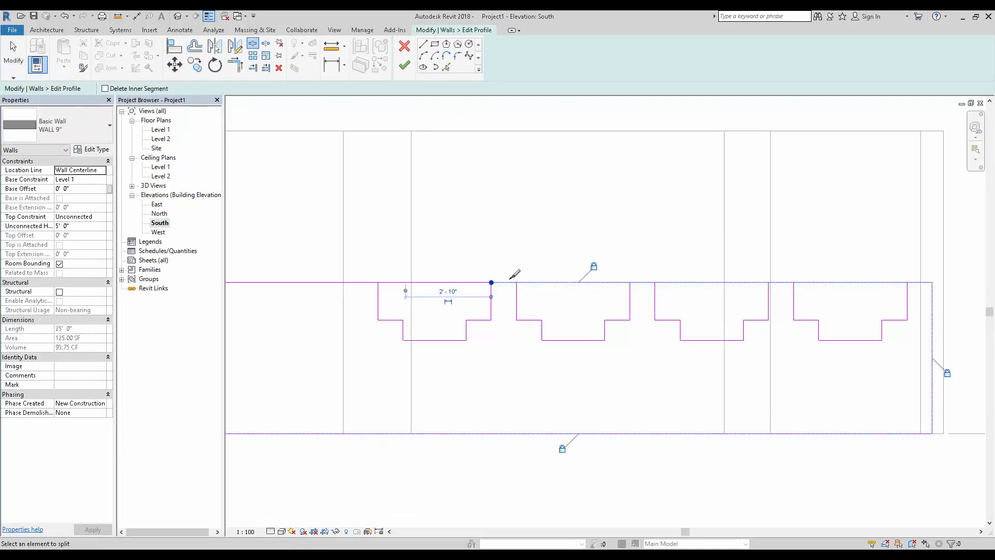
left_click(630, 283)
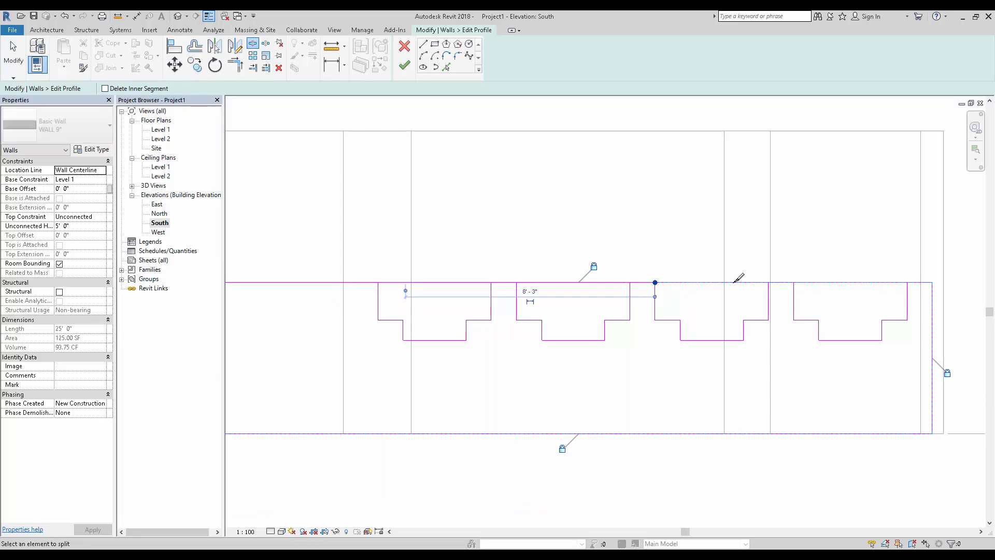
left_click(768, 282)
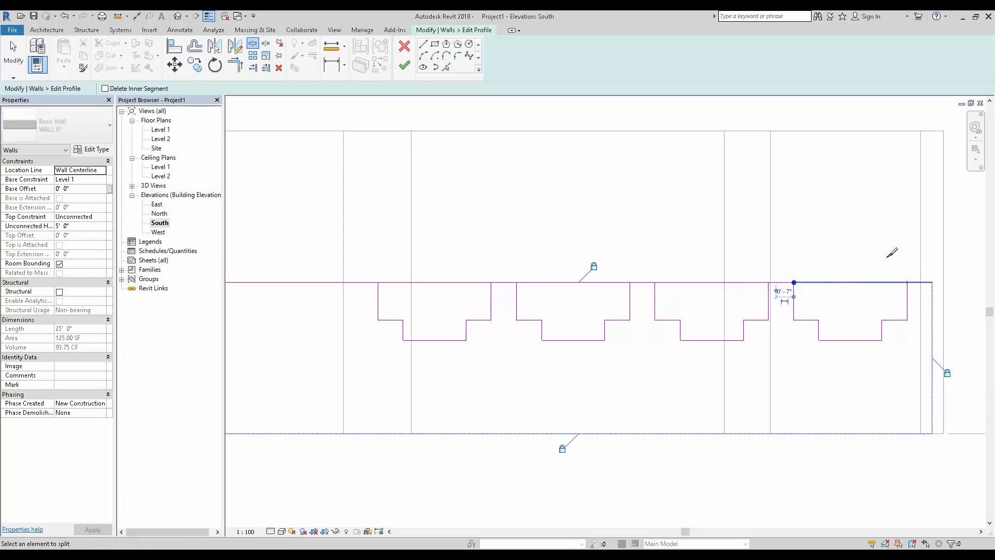
left_click(908, 283)
key("Escape")
key("Escape")
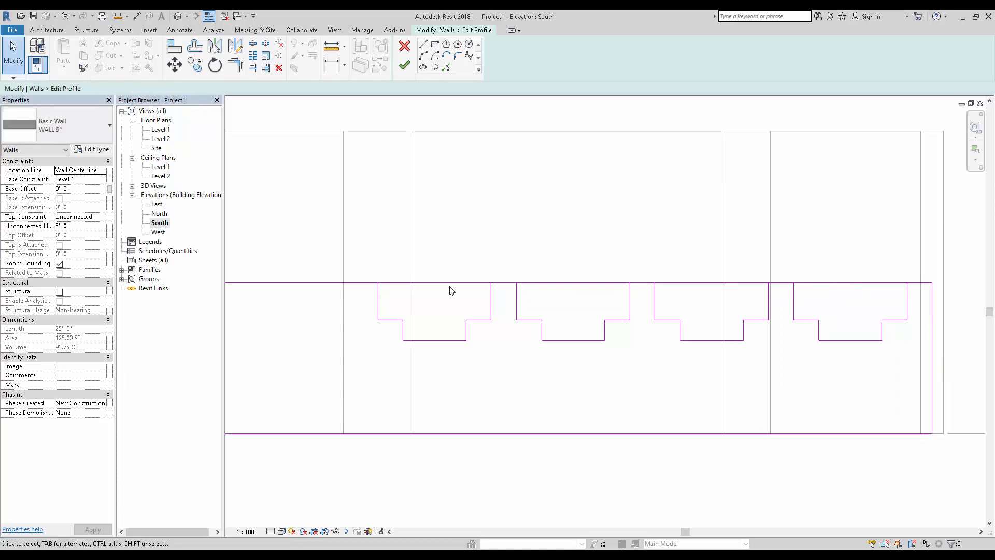
Delete the top edge segments spanning the four notches and finish the wall profile edit.
left_click(449, 290)
left_click(622, 283, "ctrl")
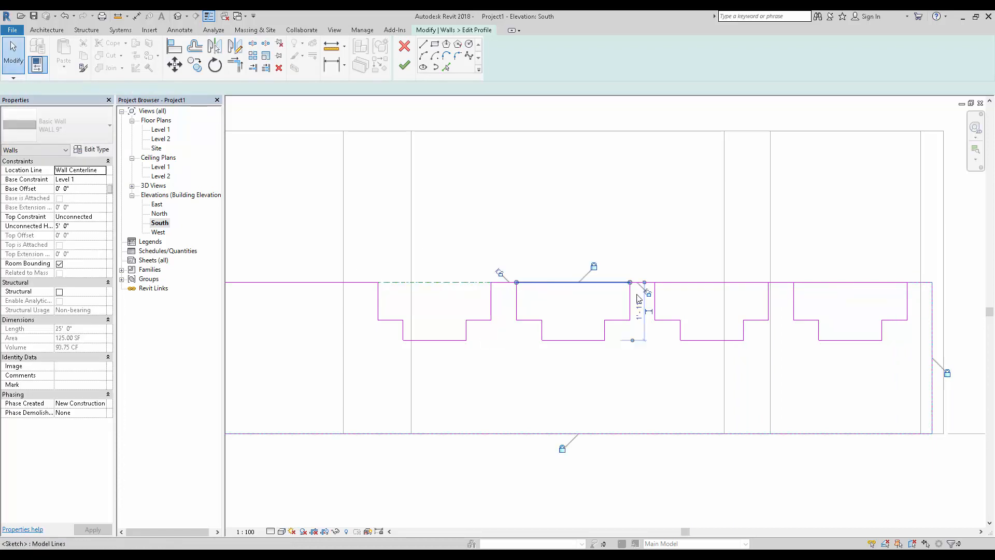
left_click(736, 283, "ctrl")
left_click(803, 284, "ctrl")
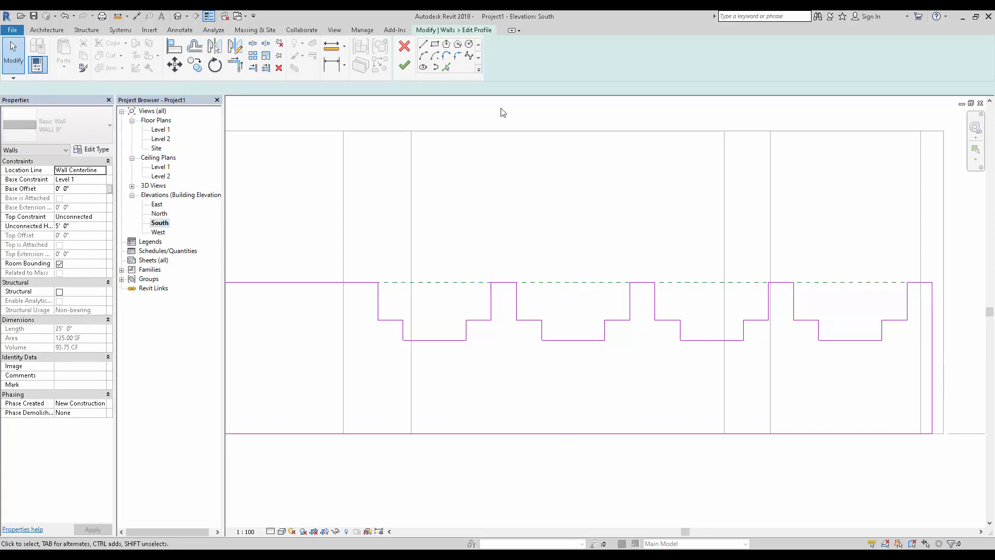
left_click(404, 66)
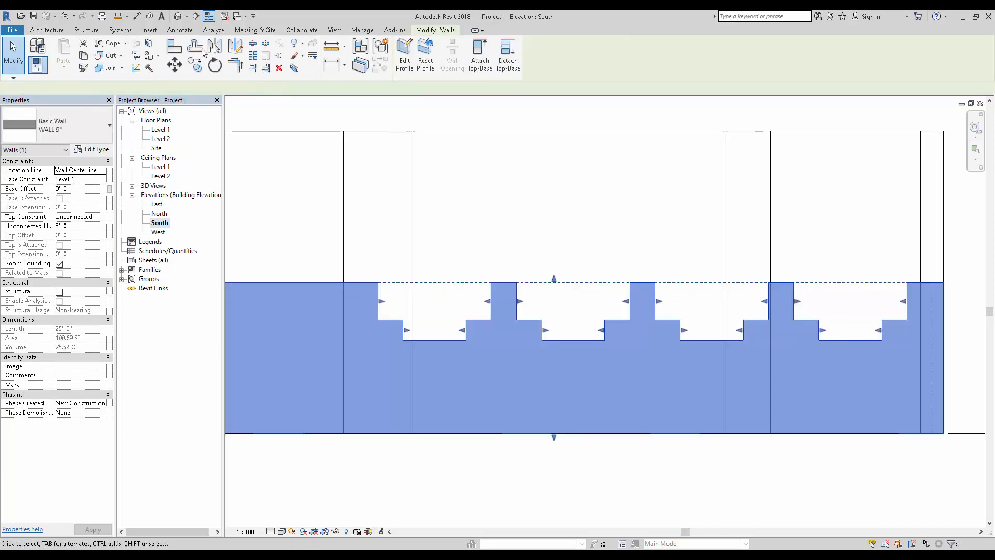
Return to the 3D view and inspect the stepped notches along the top of the front wall.
left_click(178, 17)
scroll(422, 359, "up", 4)
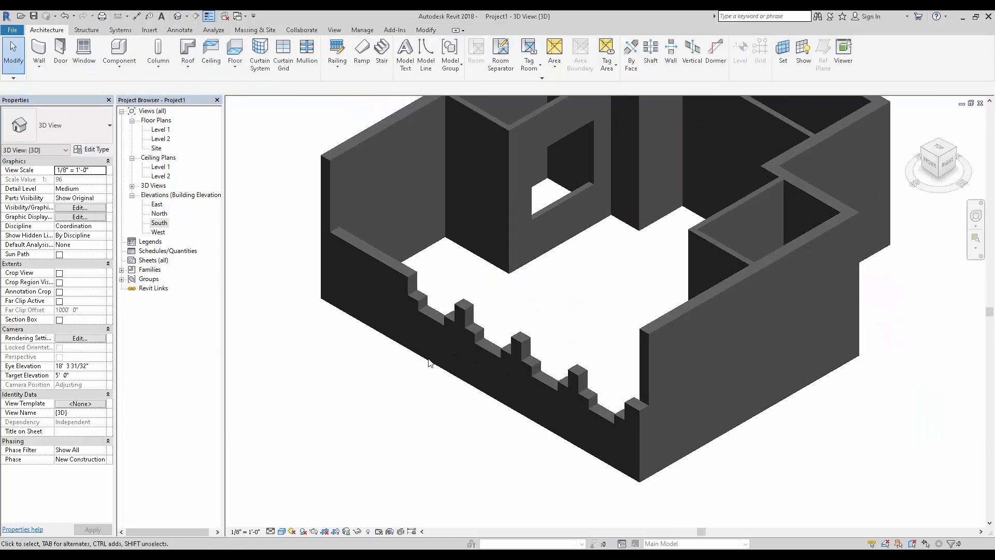
scroll(393, 349, "up", 1)
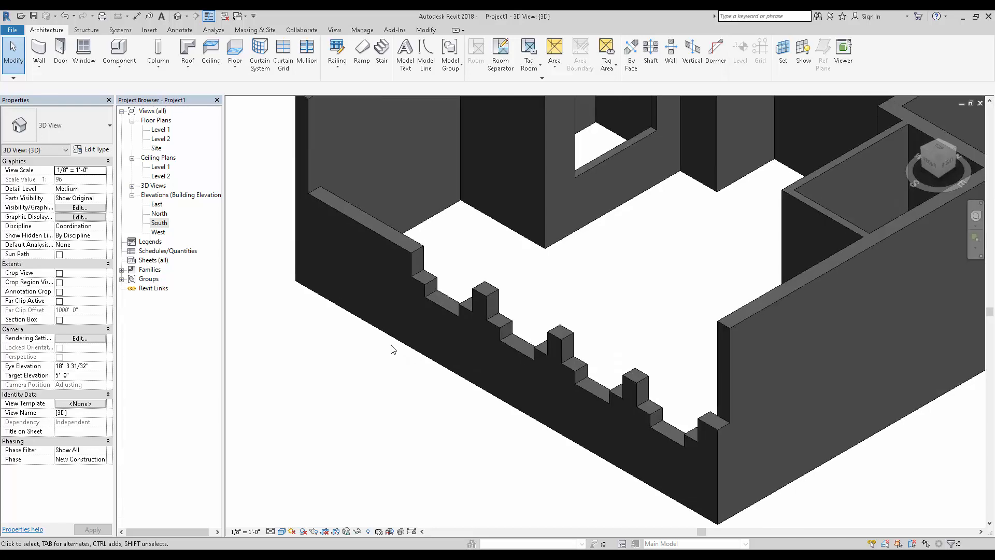
middle_click_drag(488, 304, 490, 321)
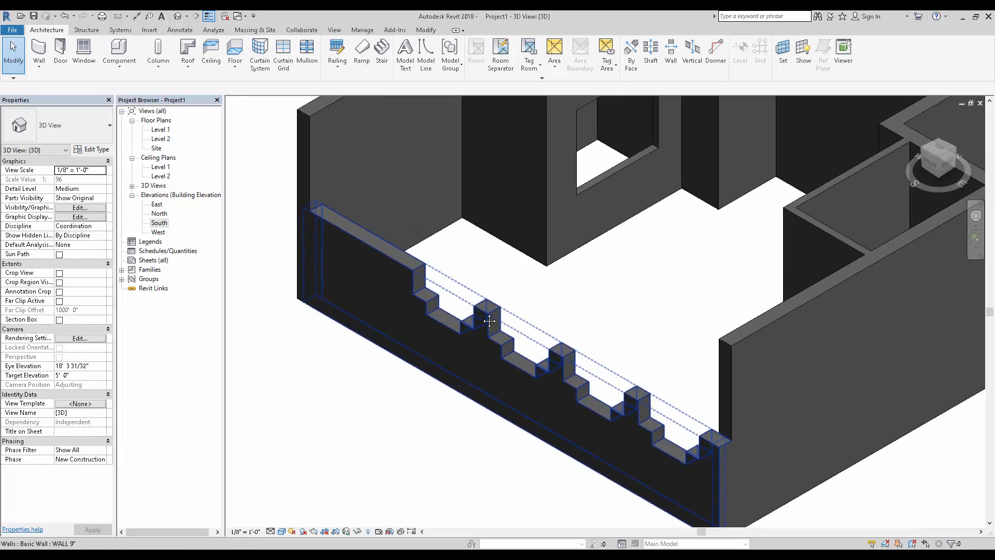
scroll(354, 236, "down", 2)
scroll(389, 280, "up", 2)
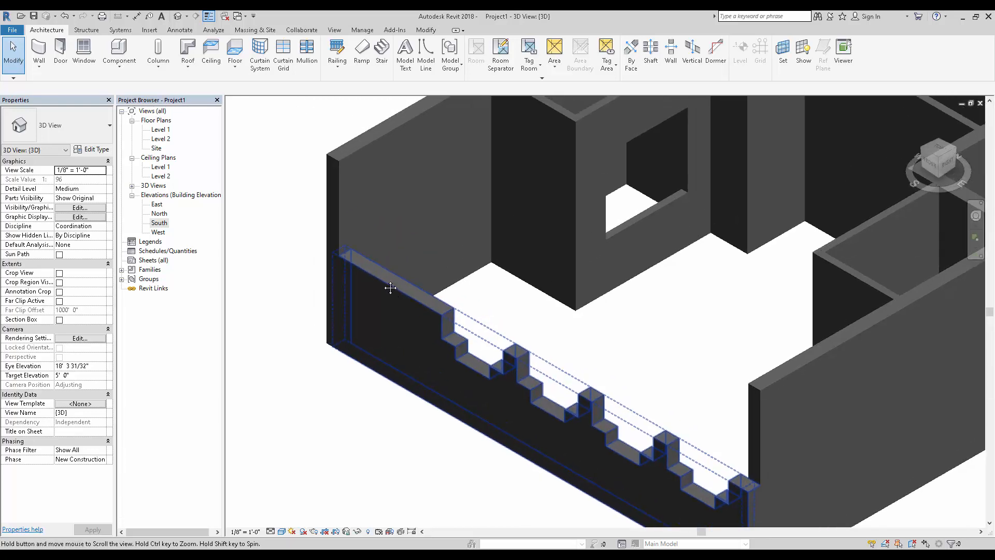
scroll(427, 296, "up", 1)
scroll(310, 247, "up", 1)
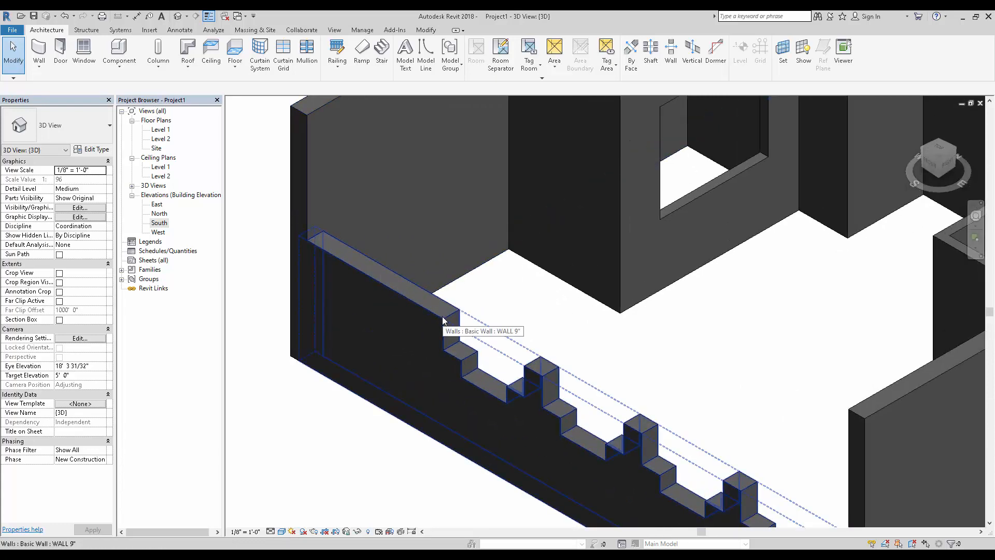
scroll(443, 316, "down", 1)
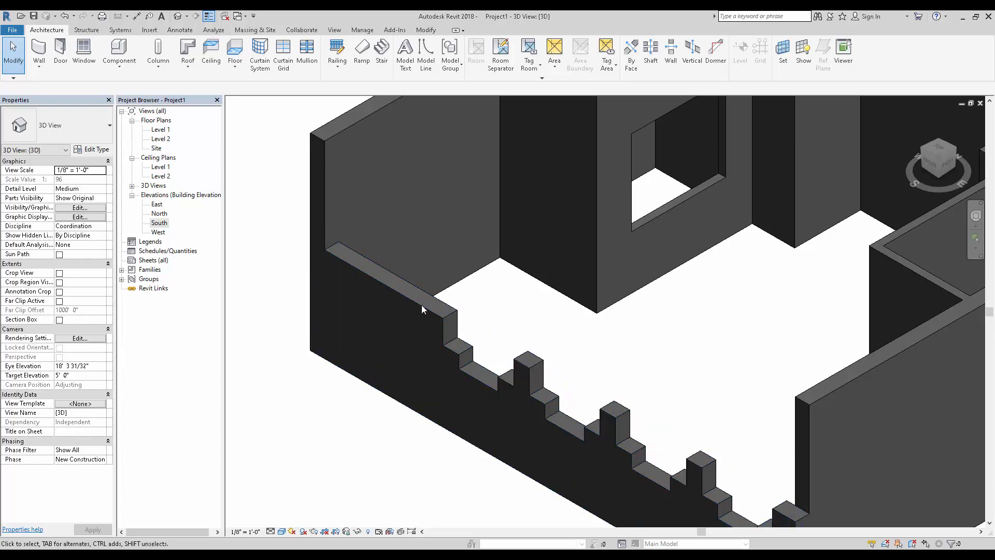
scroll(364, 262, "down", 2)
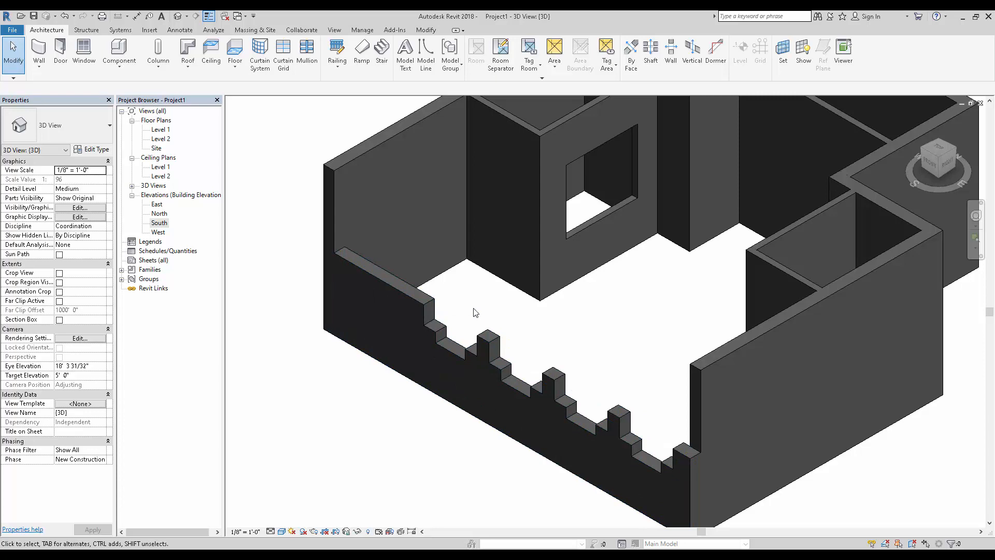
Open the front wall's profile for editing in the South elevation and delete the top edge segment left of the stepped notches.
scroll(495, 310, "down", 1)
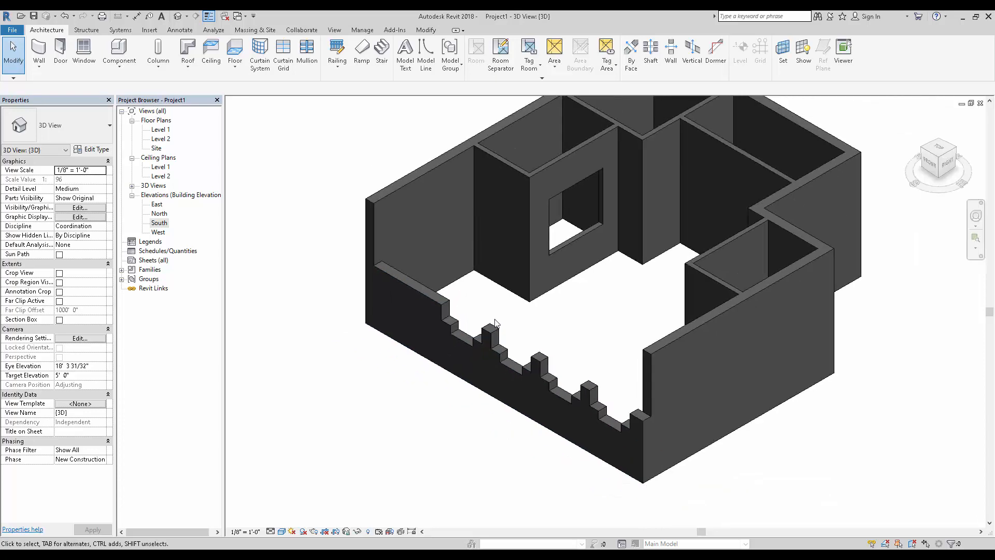
scroll(409, 292, "up", 3)
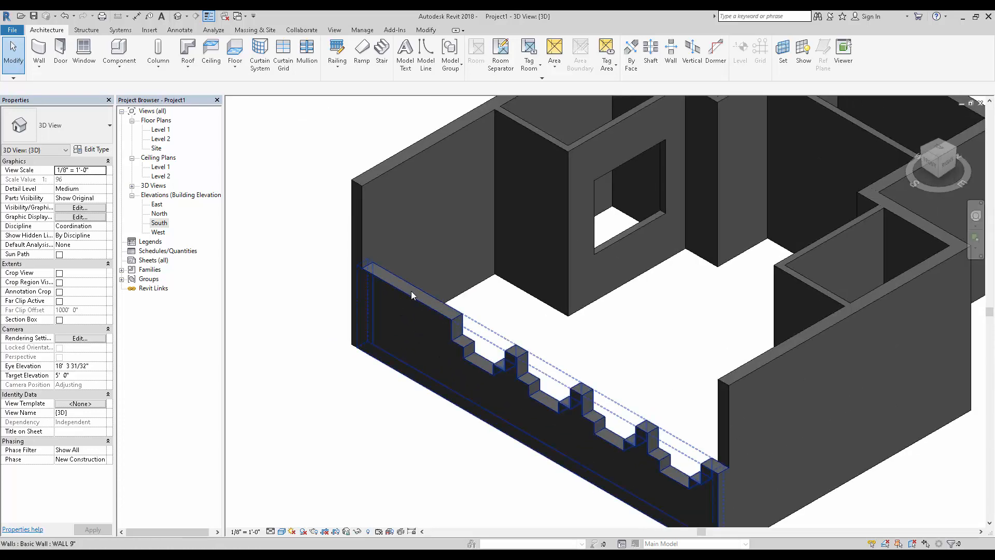
left_click(412, 290)
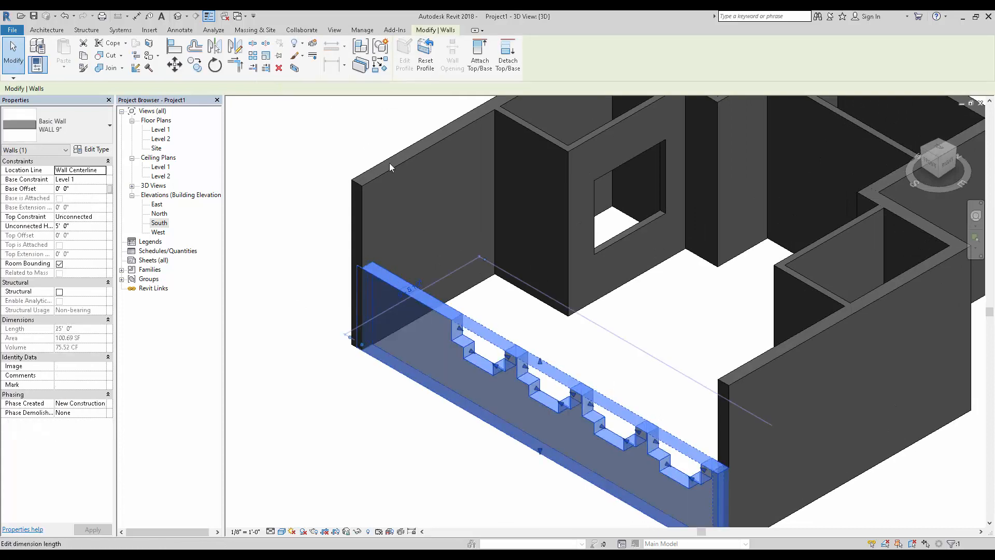
left_click(403, 68)
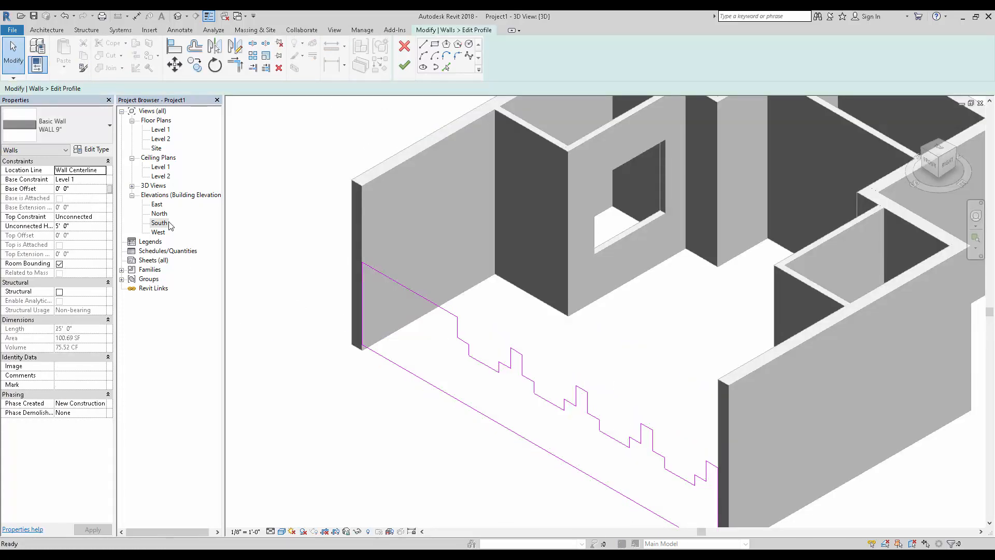
double_click(159, 222)
scroll(534, 296, "up", 3)
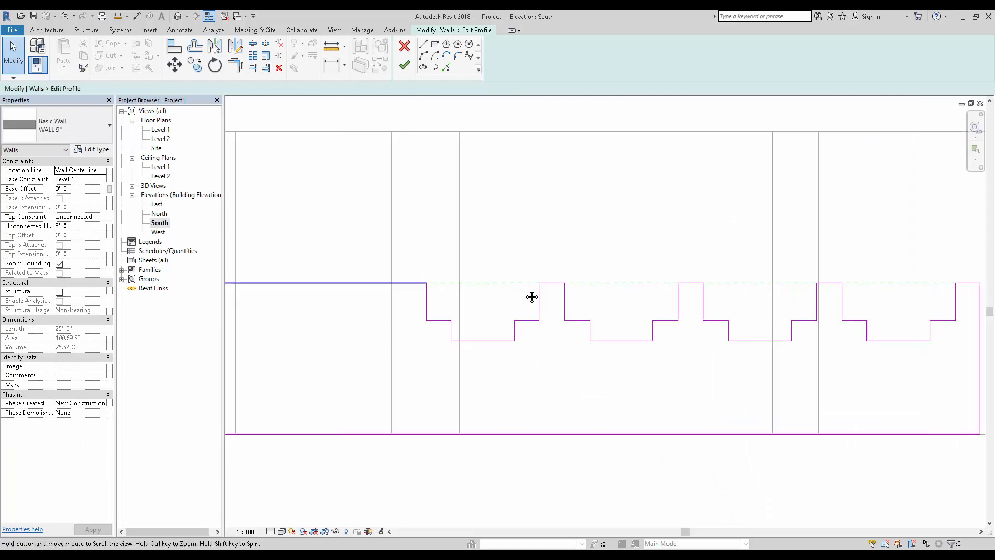
scroll(468, 304, "up", 2)
left_click(477, 300)
middle_click_drag(543, 304, 496, 336)
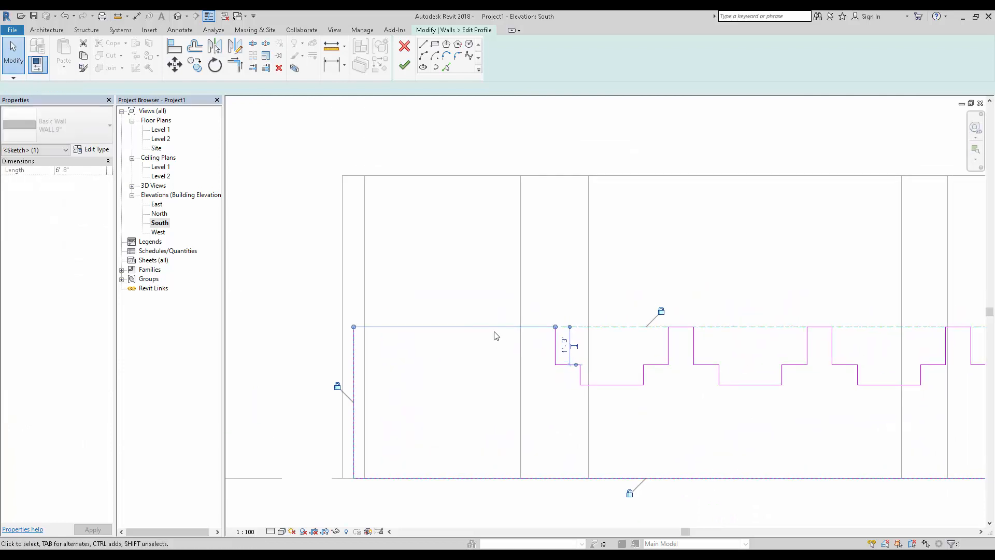
key("Delete")
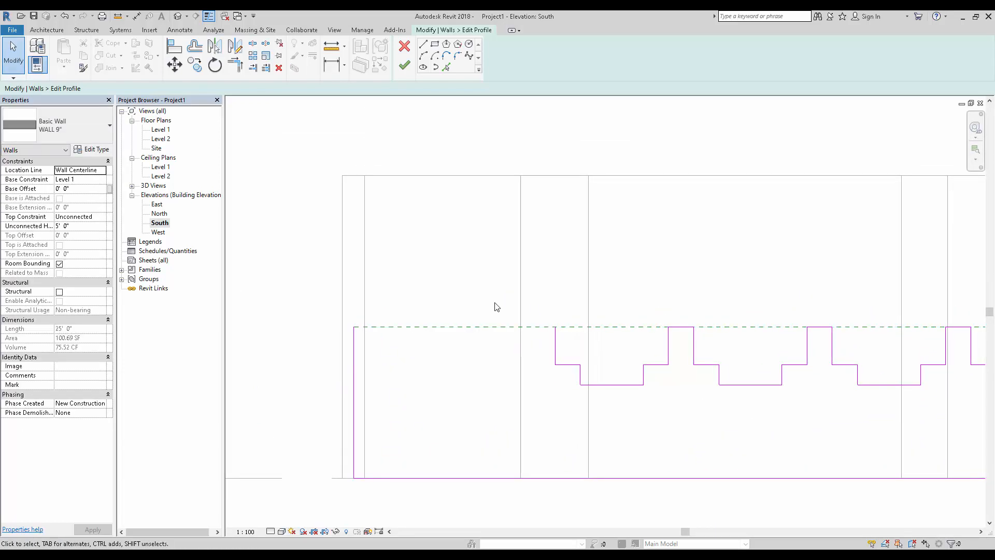
Sketch a vertical line about 2' 7" up from the profile's upper-left corner and an arch from its end to the nearby vertical wall edge.
left_click(423, 46)
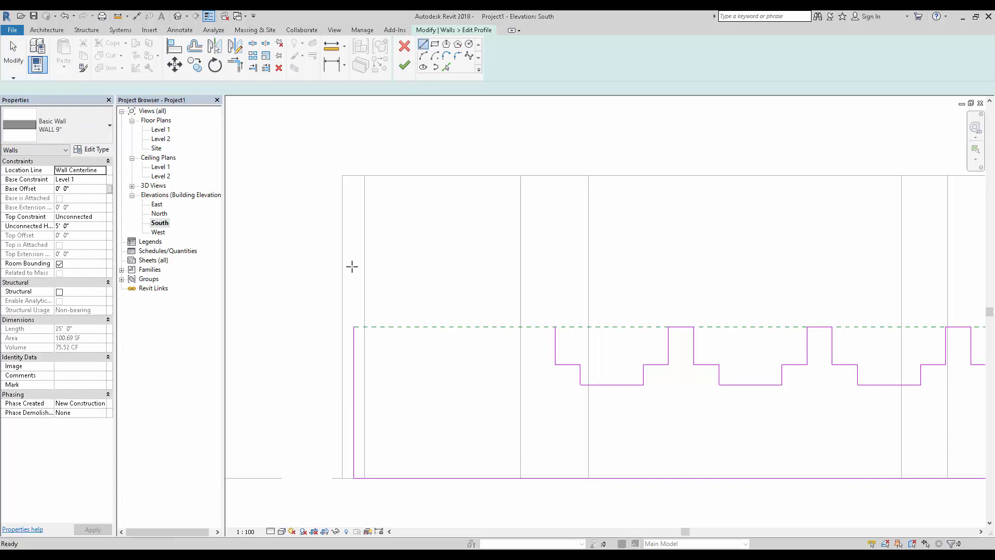
left_click(354, 326)
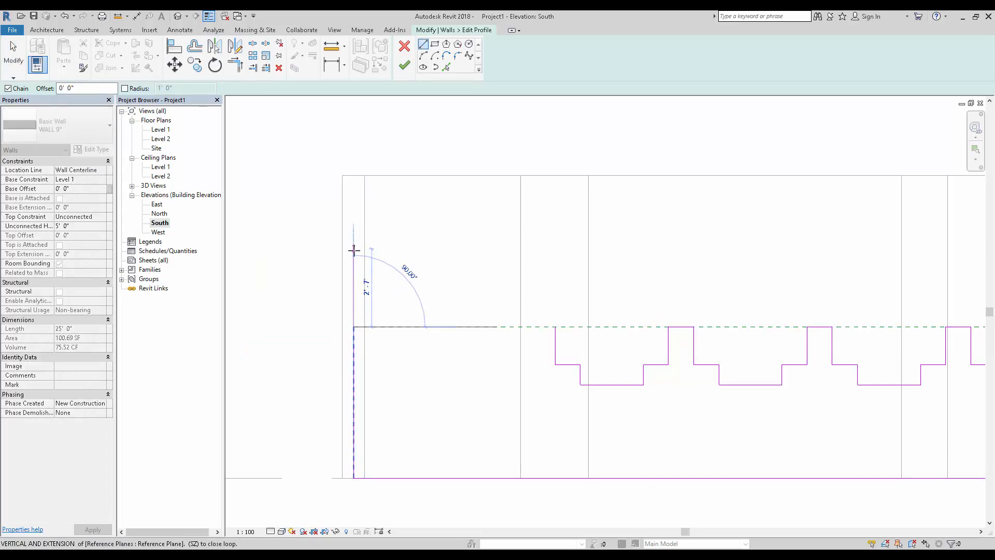
left_click(354, 251)
left_click(424, 56)
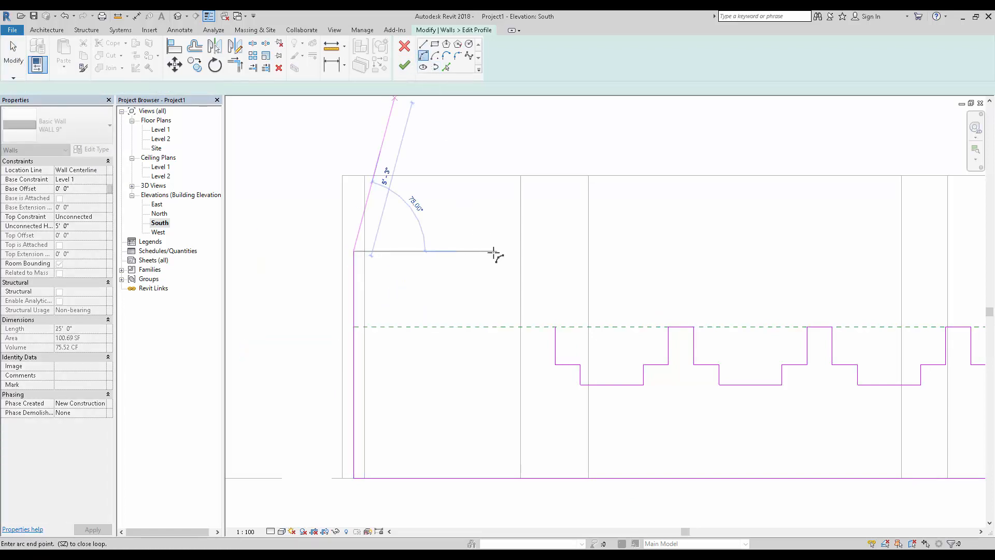
left_click(517, 252)
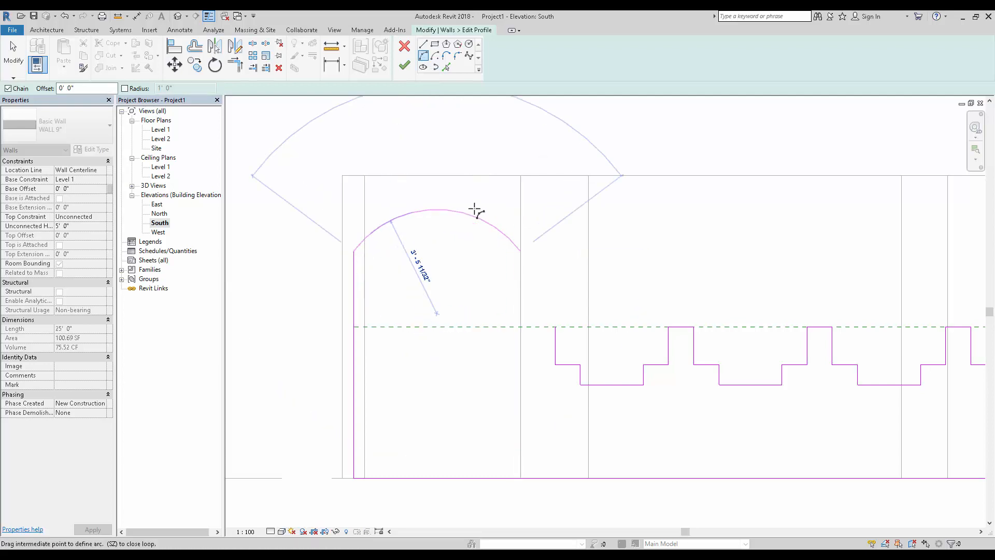
left_click(475, 207)
Close the profile with lines from the arch's right end down to the original top level and across to the first notch, and finish the edit.
left_click(423, 45)
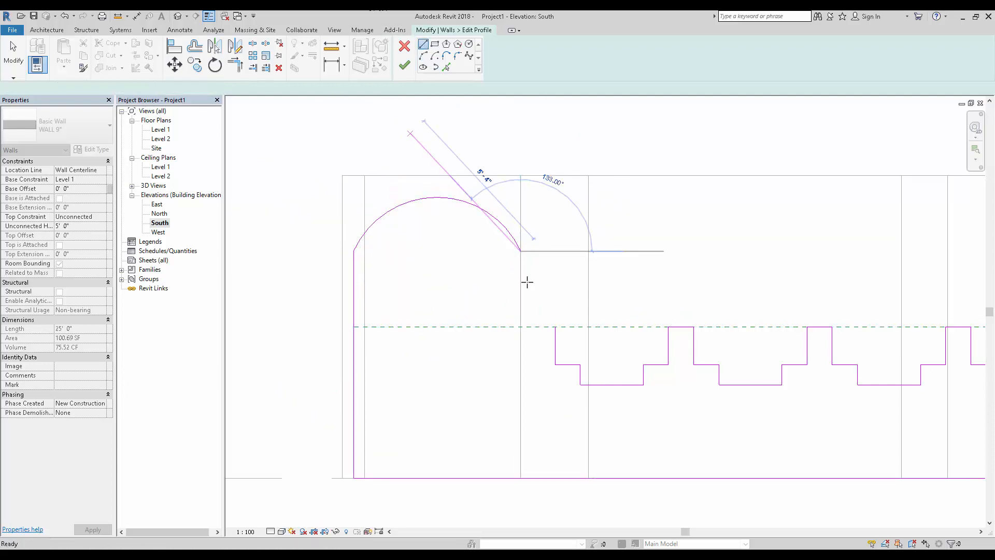
left_click(547, 327)
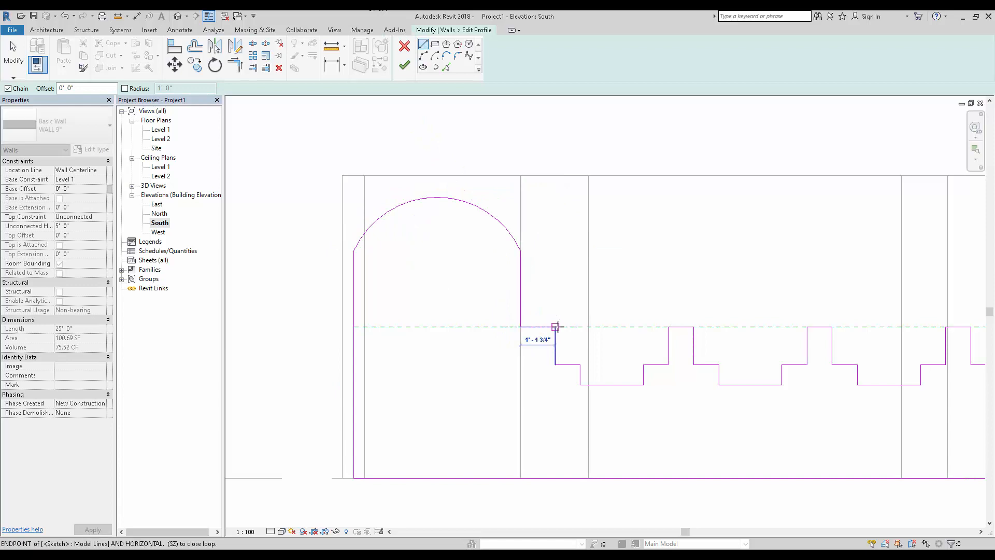
left_click(555, 326)
left_click(404, 65)
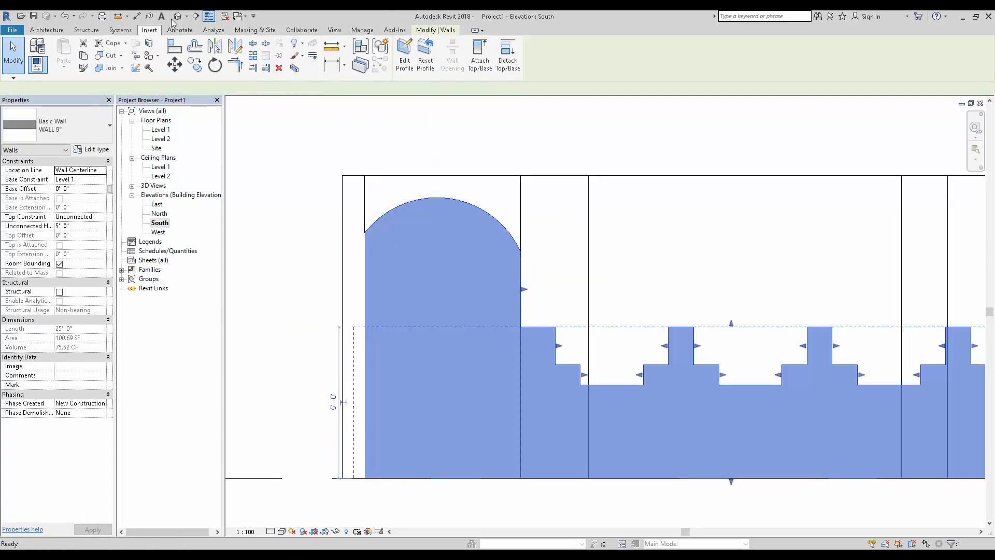
Return to the 3D view and inspect the arched section at the left end of the front wall.
left_click(177, 17)
scroll(411, 341, "up", 3)
middle_click_drag(412, 341, 389, 359)
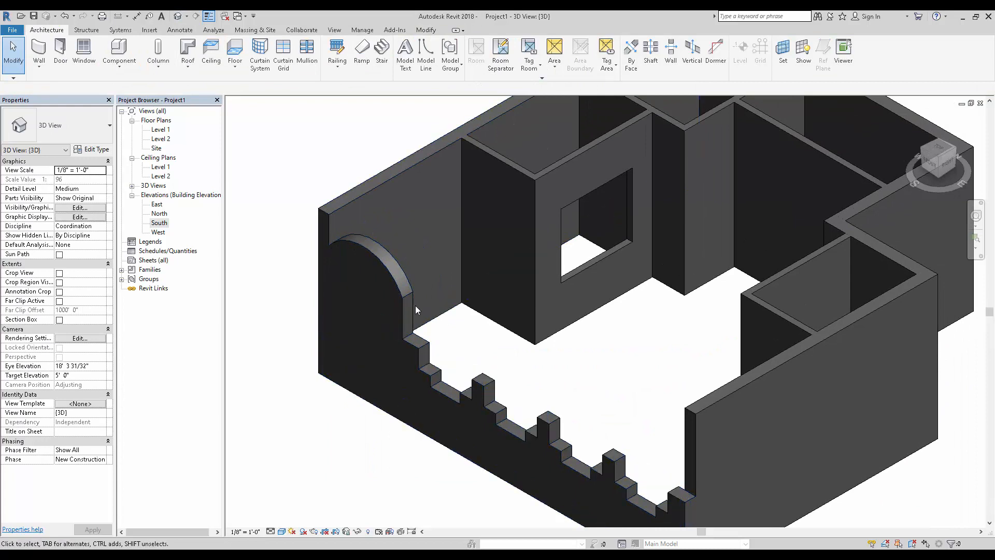
scroll(392, 294, "down", 1)
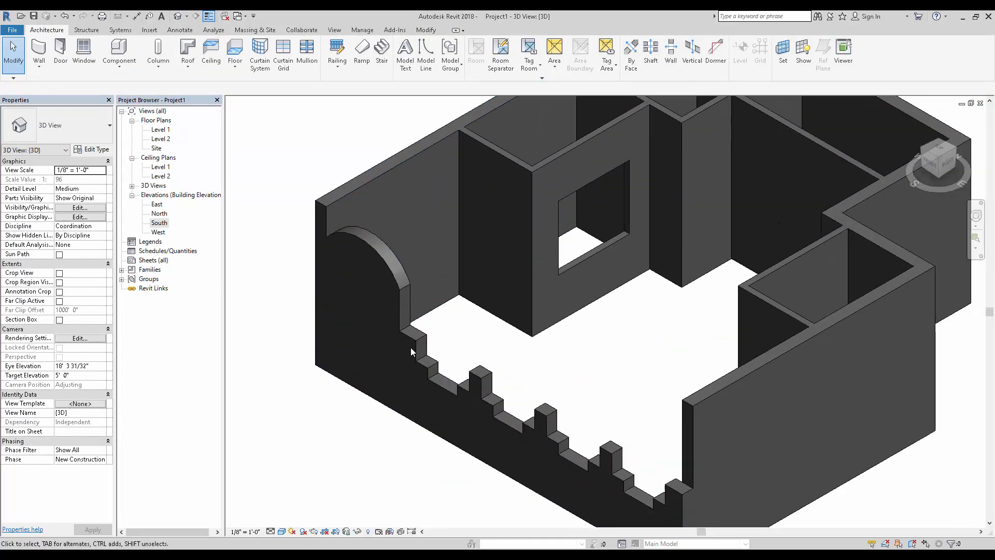
scroll(392, 310, "up", 2)
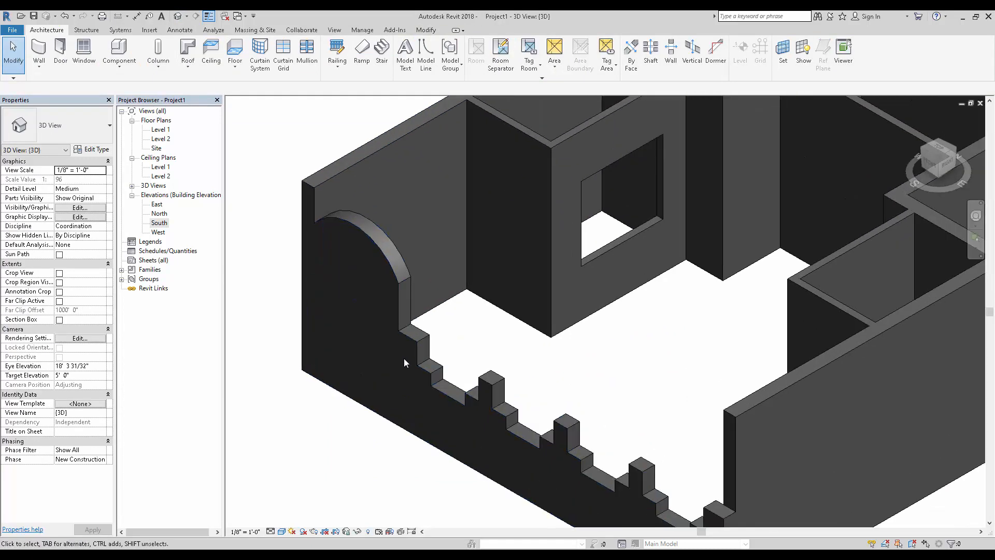
middle_click_drag(465, 397, 449, 318)
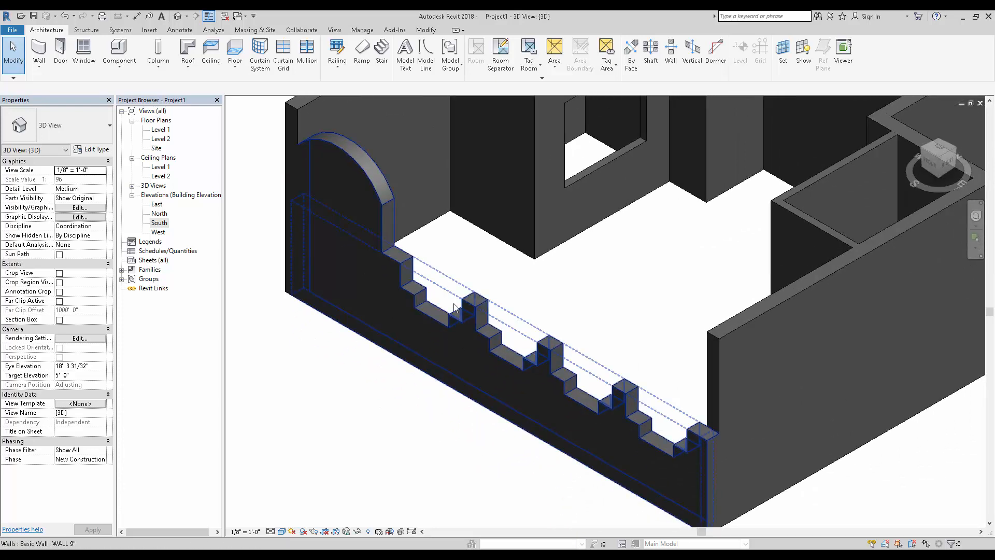
Reopen the front wall's profile in the South elevation and sketch a rectangular opening about 1' 11" by 3' 1" below the pier between the first two notches.
left_click(491, 342)
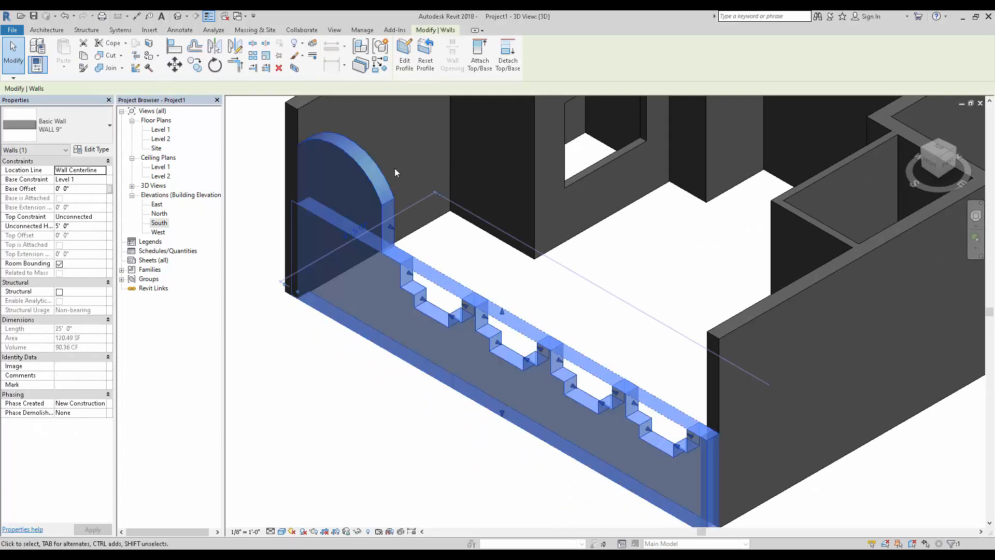
left_click(404, 55)
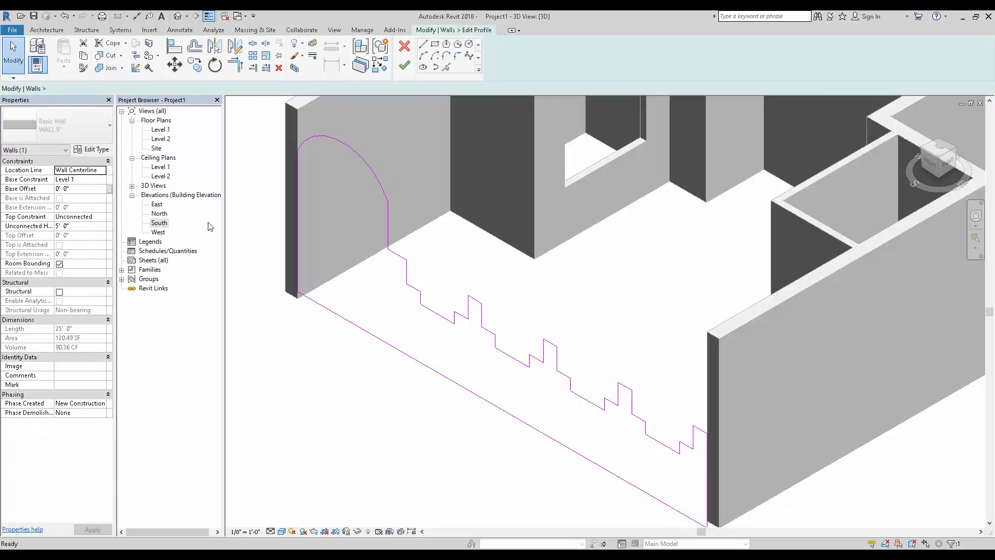
left_click(158, 224)
double_click(159, 224)
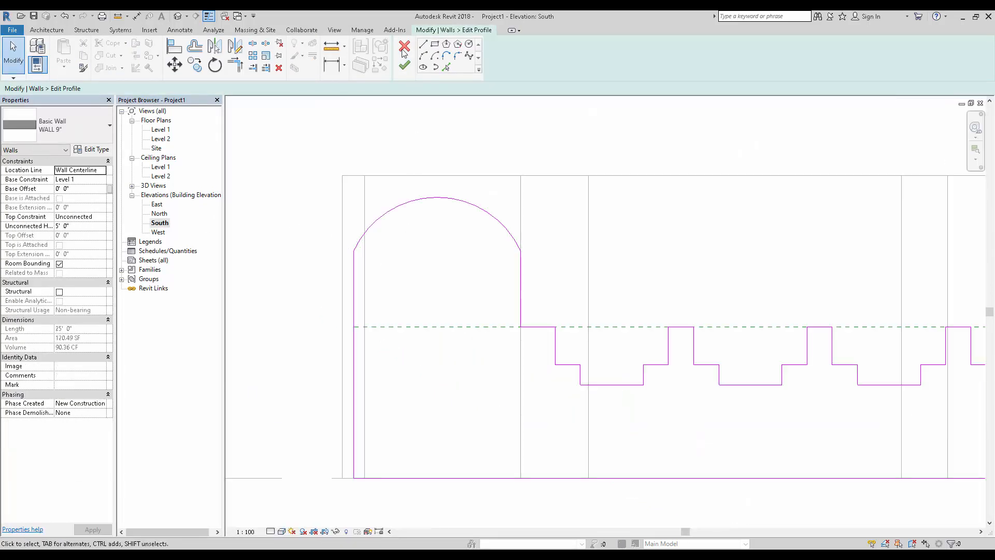
left_click(435, 46)
middle_click_drag(662, 380, 464, 277)
left_click(458, 273)
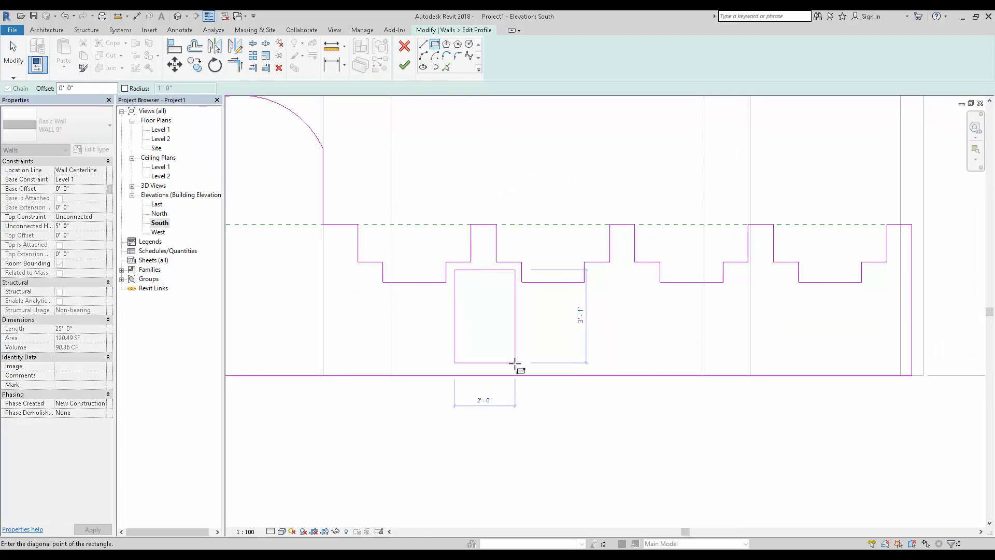
left_click(513, 362)
key("Escape")
key("Escape")
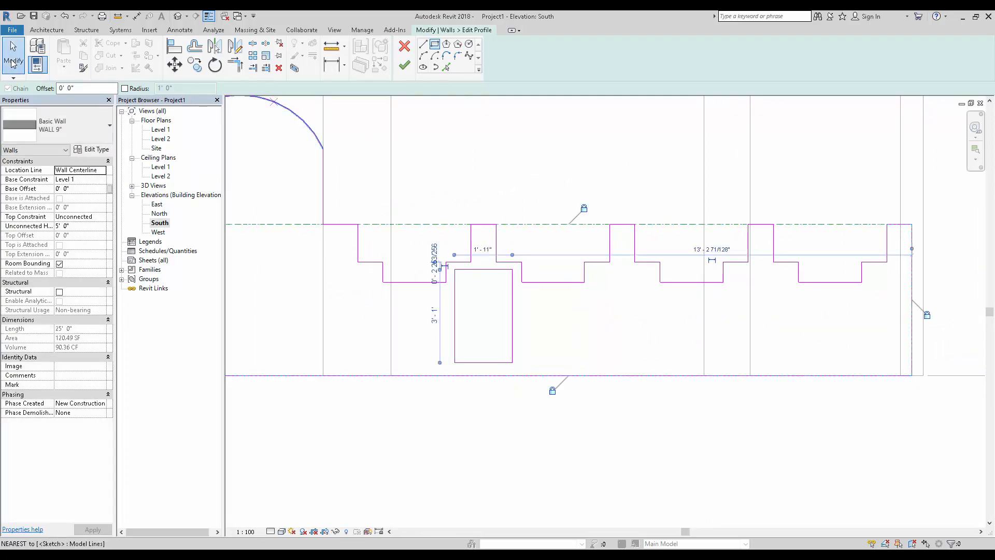
Copy the rectangular opening one notch spacing to the right, below the next pier.
scroll(512, 279, "up", 1)
left_click_drag(519, 268, 485, 311)
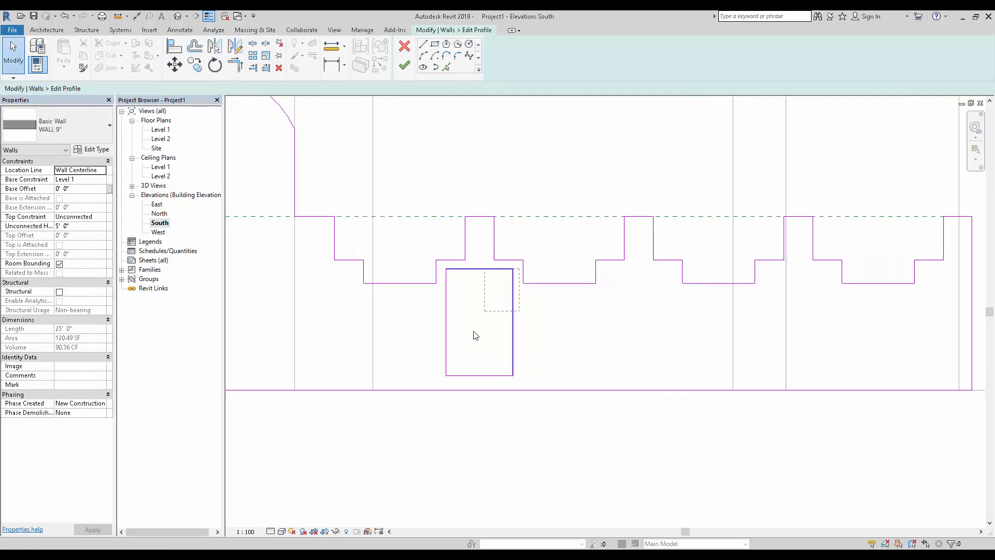
left_click_drag(441, 379, 440, 382)
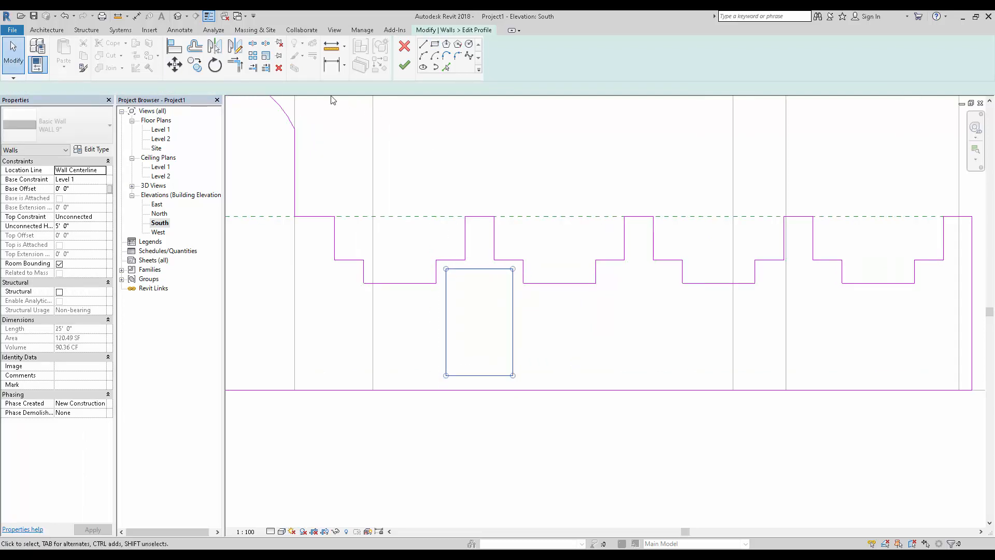
left_click(195, 68)
left_click(527, 264)
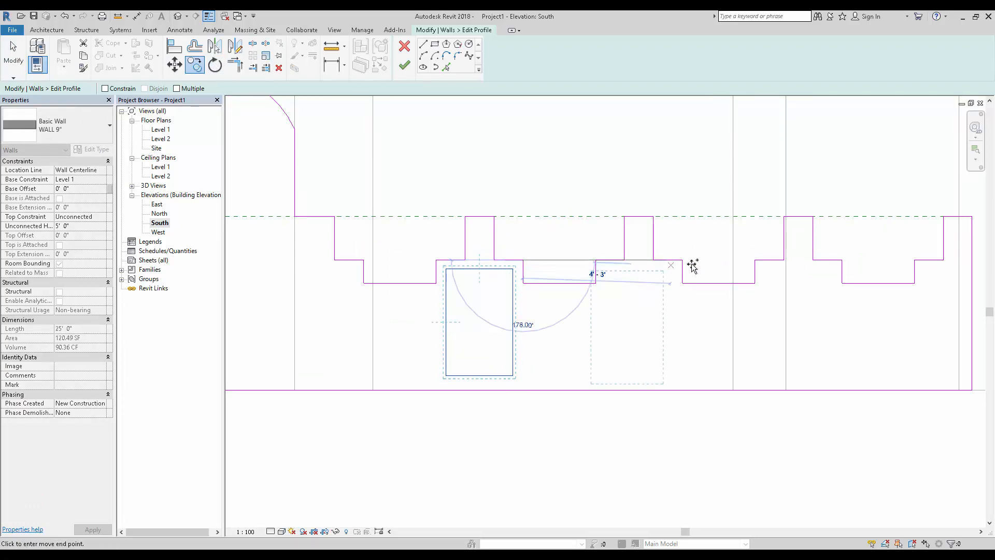
left_click(802, 266)
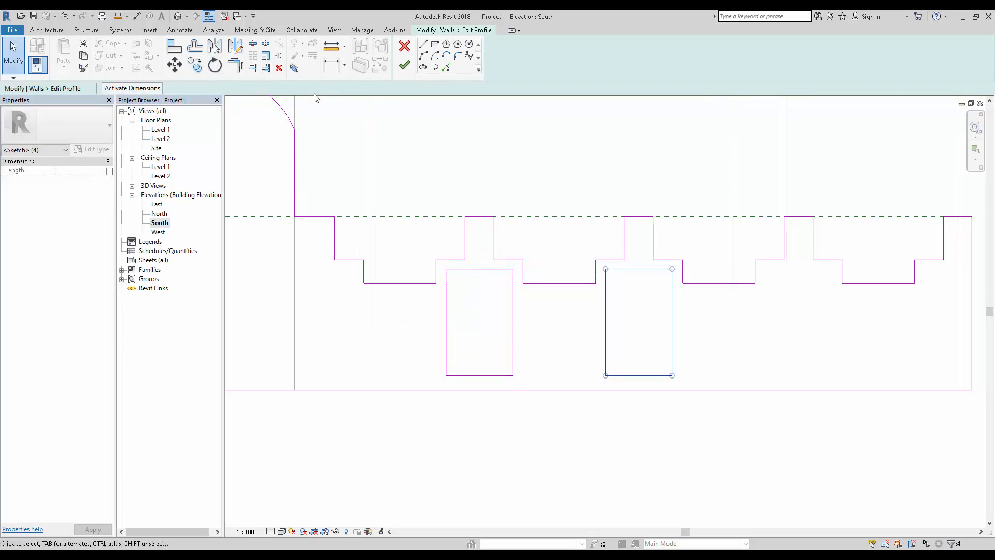
Copy the second opening one more notch spacing to the right and finish the wall profile edit.
left_click(196, 66)
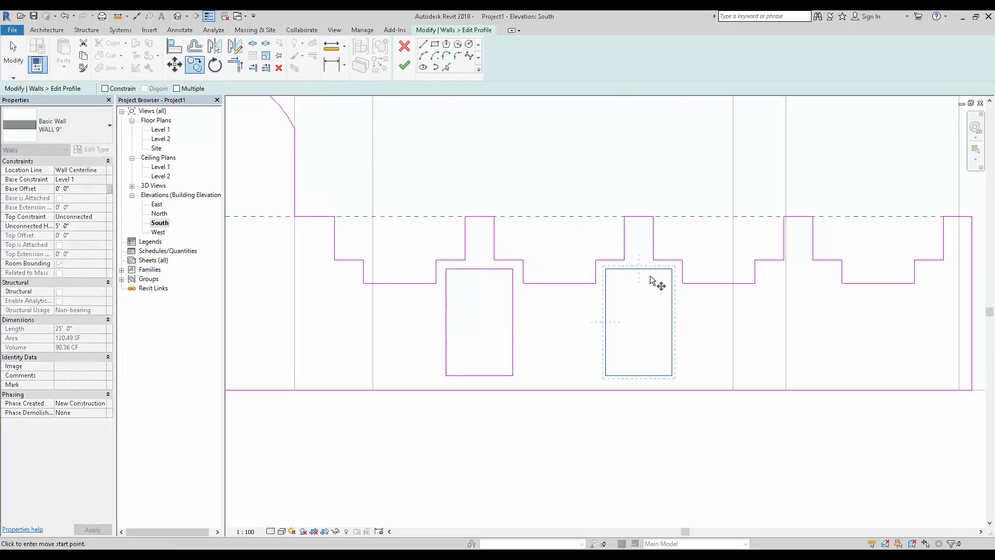
left_click(682, 261)
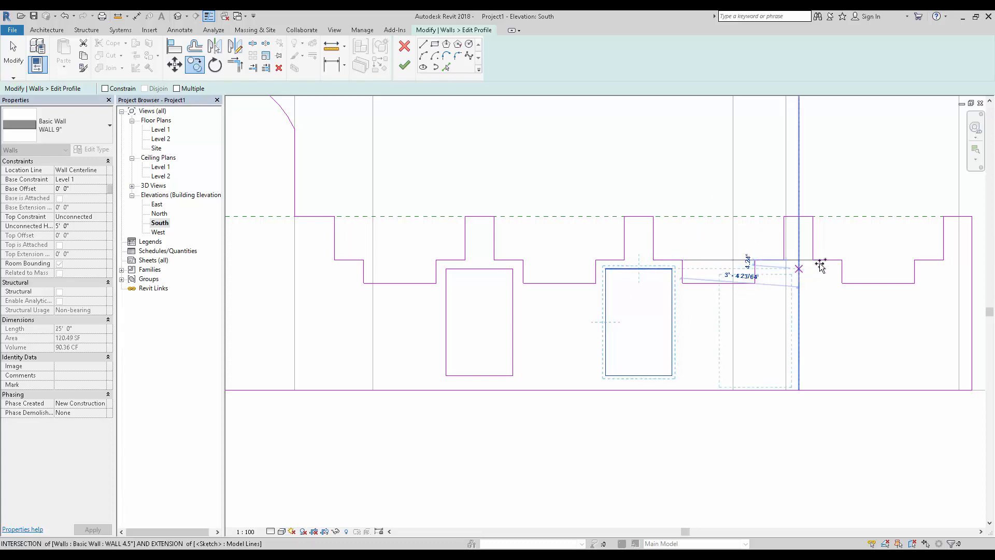
left_click(843, 261)
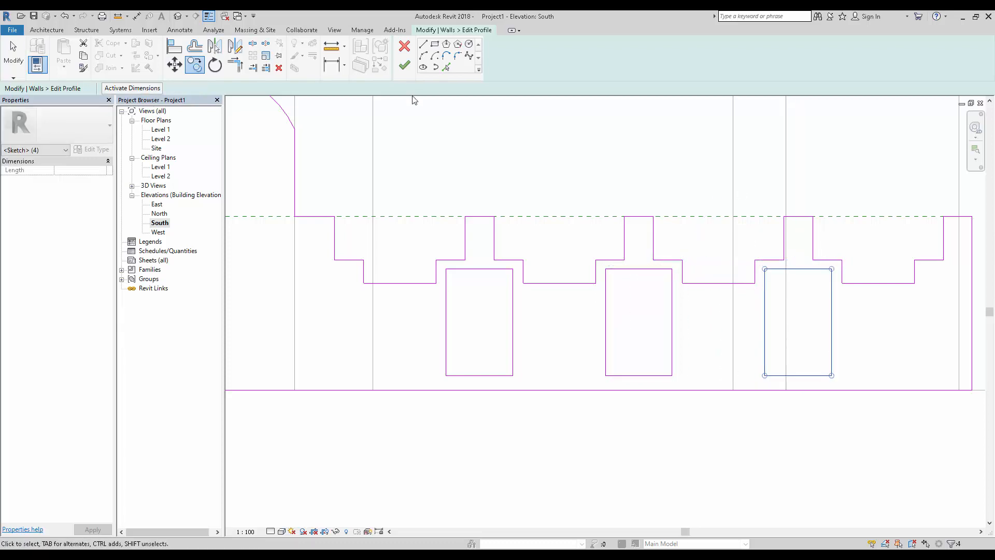
left_click(405, 66)
Return to the 3D view and inspect the front wall's arch, stepped notches and three rectangular openings.
left_click(178, 16)
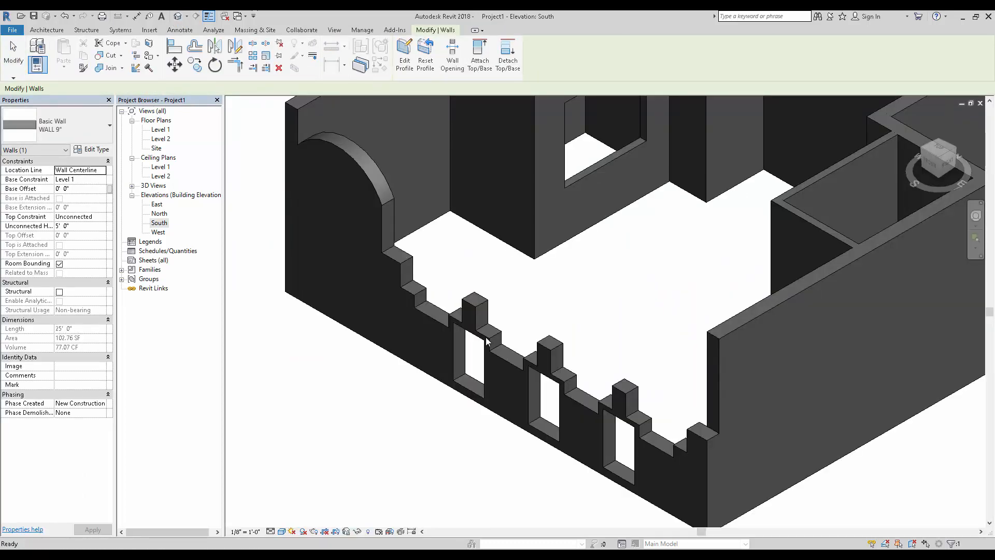
key("Escape")
middle_click_drag(463, 326, 492, 298)
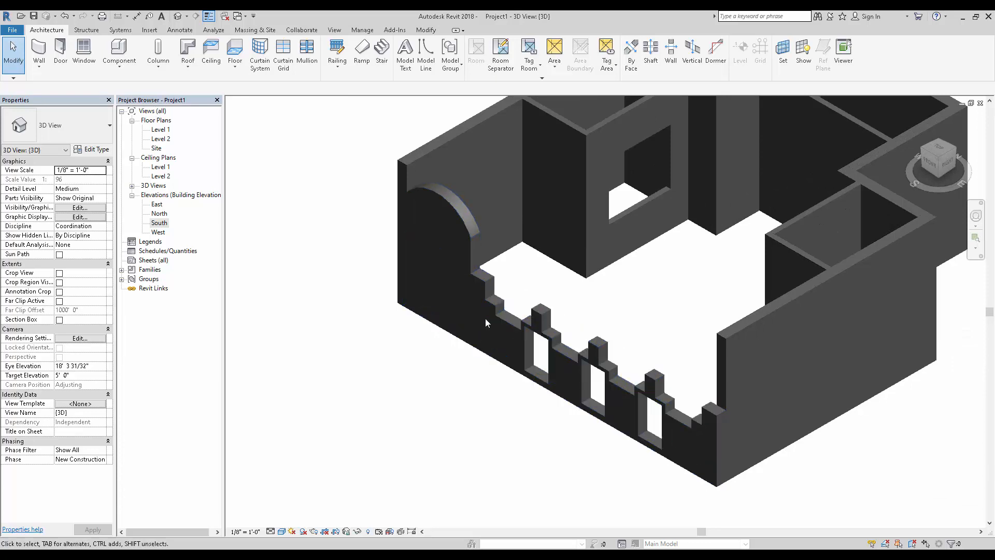
scroll(567, 335, "up", 1)
middle_click_drag(567, 335, 497, 358)
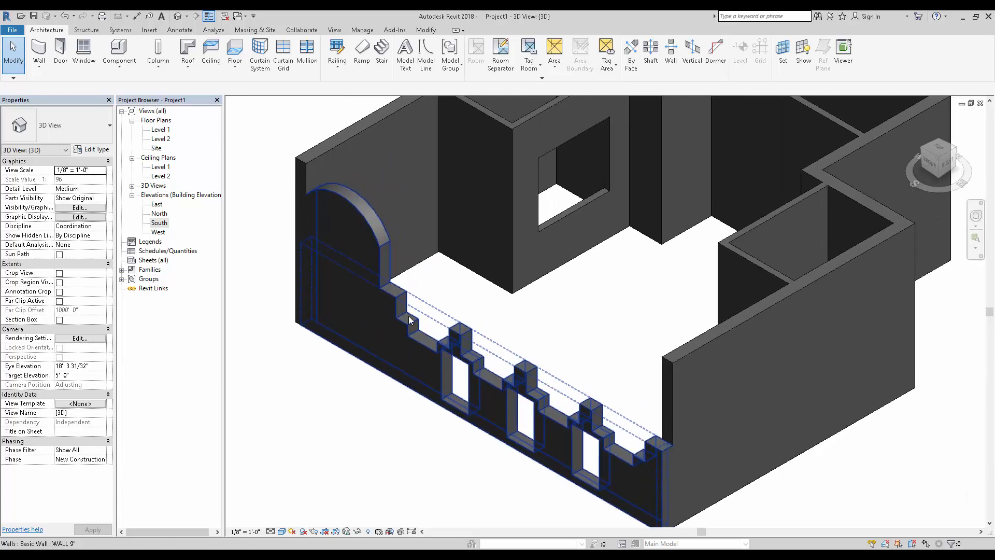
scroll(371, 305, "up", 1)
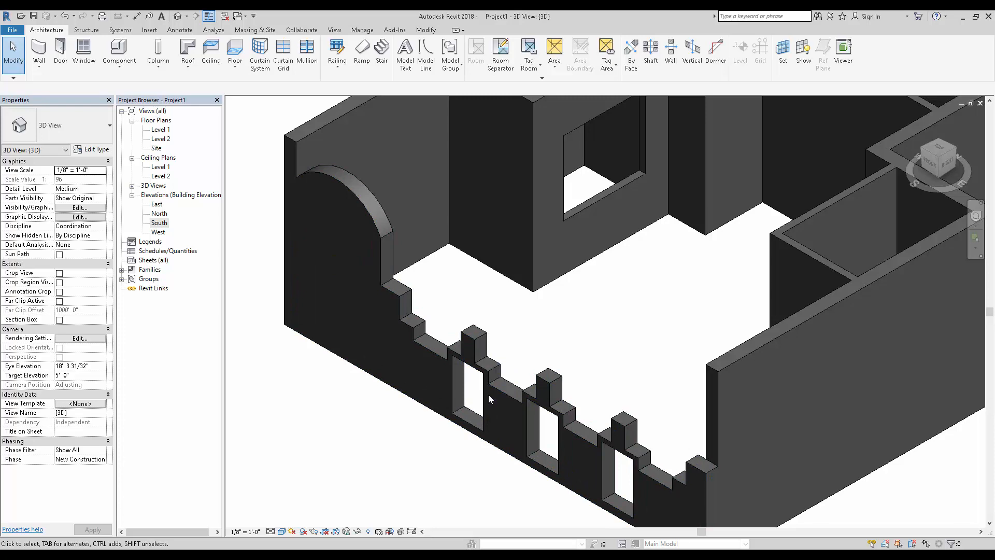
scroll(491, 332, "down", 1)
scroll(492, 333, "up", 1)
middle_click_drag(487, 98, 476, 181)
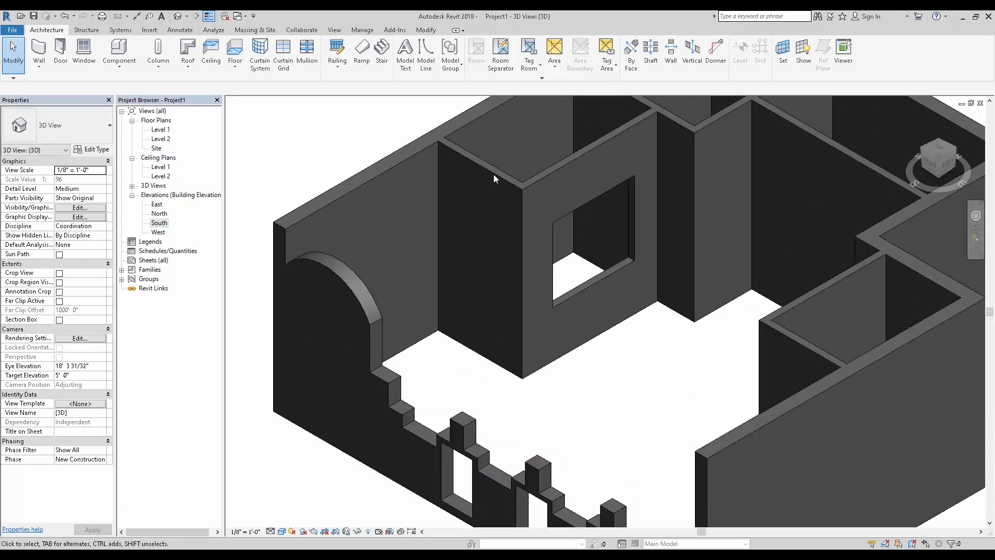
Open the profile of the 10' 11" long, 4.5" interior wall at the back of the central space for editing in the South elevation.
left_click(493, 173)
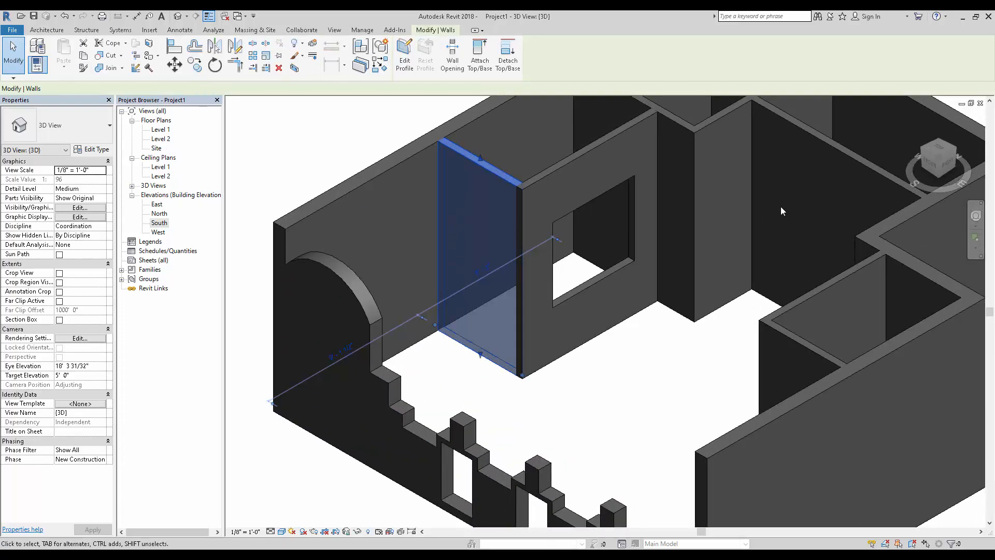
middle_click_drag(781, 207, 681, 297)
left_click(736, 238)
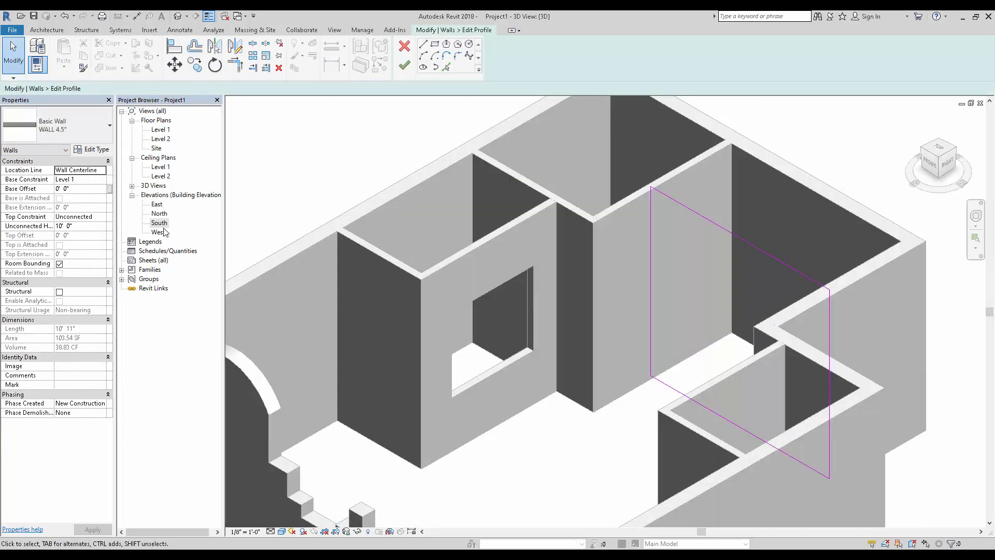
double_click(161, 225)
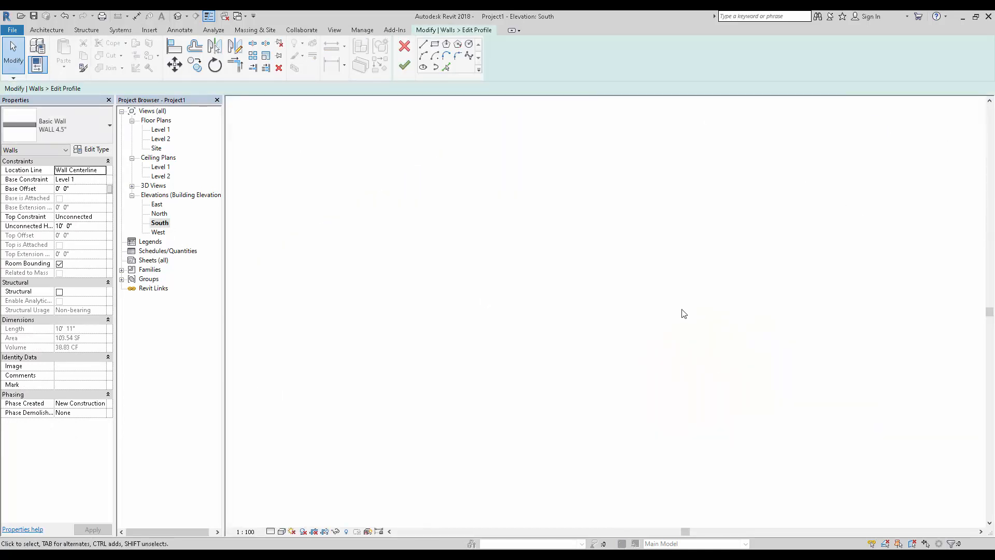
scroll(571, 349, "down", 2)
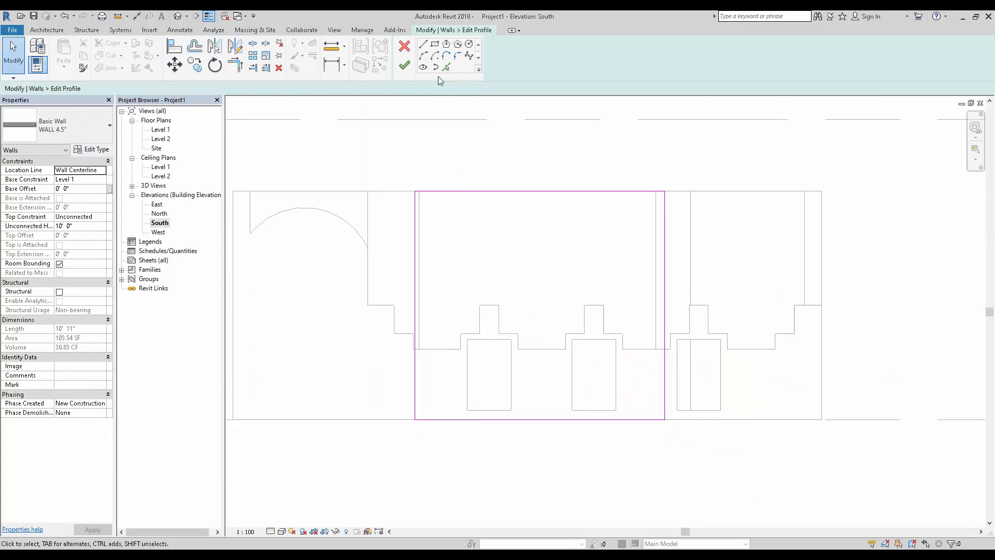
Sketch an arched doorway outline about 7' 11" wide in the wall profile, with vertical sides about 6' high rising from the base line.
left_click(448, 418)
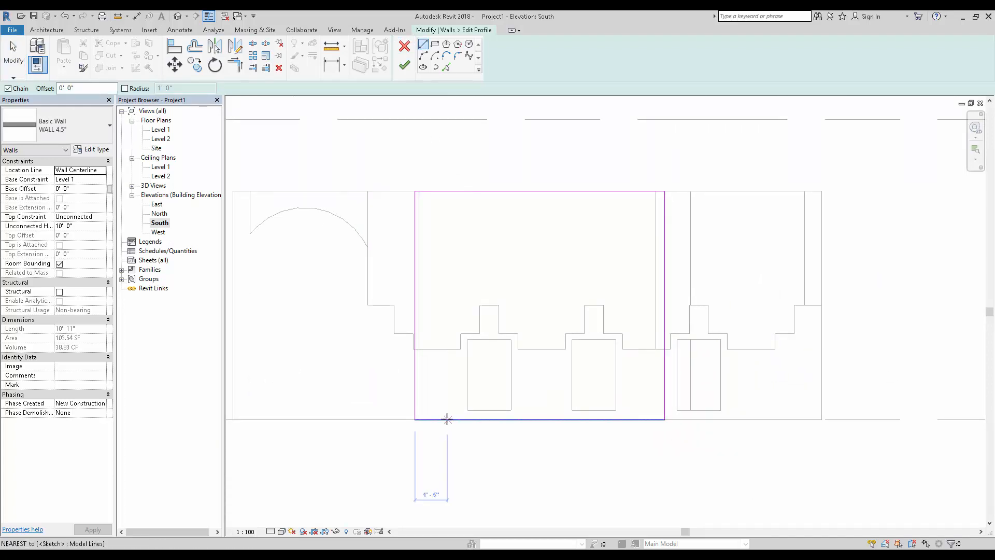
left_click(448, 283)
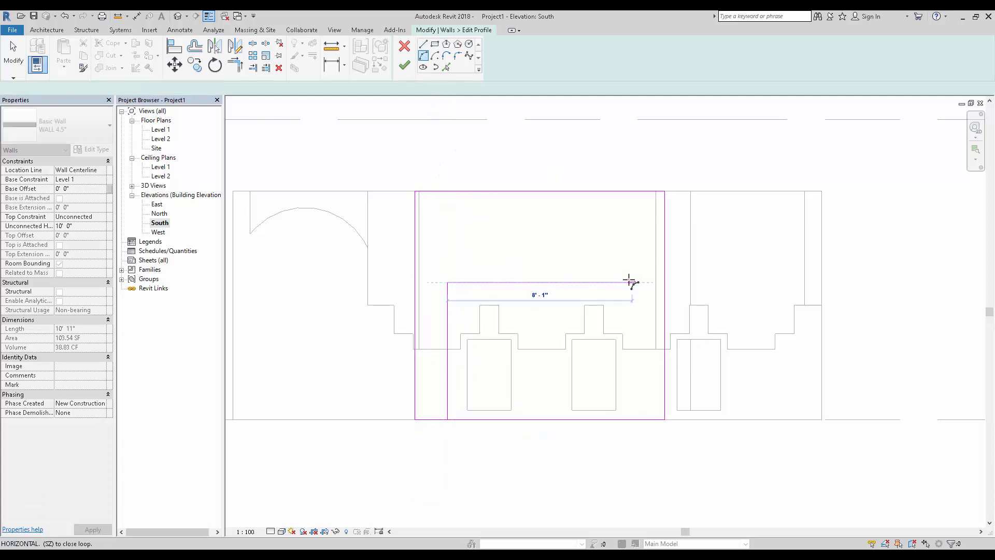
left_click(628, 282)
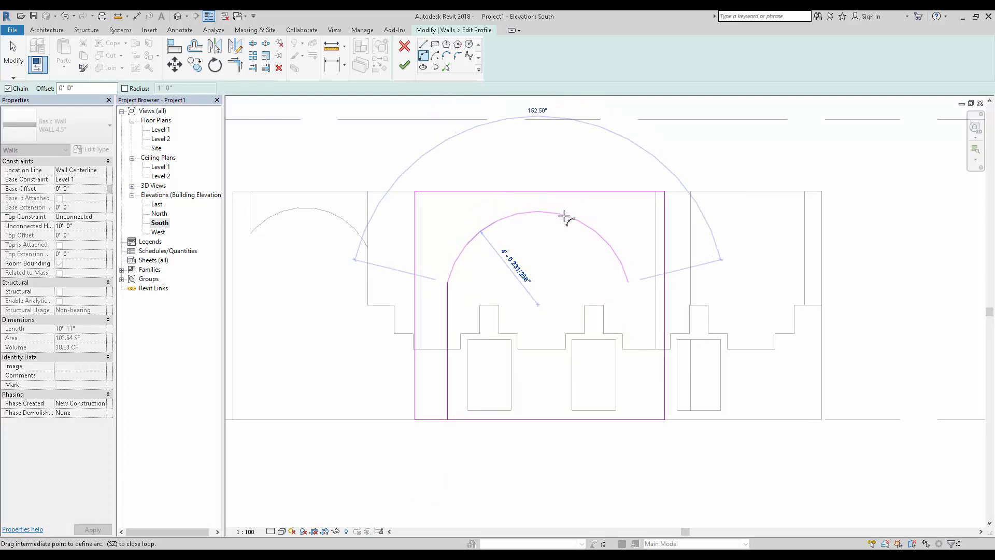
left_click(559, 213)
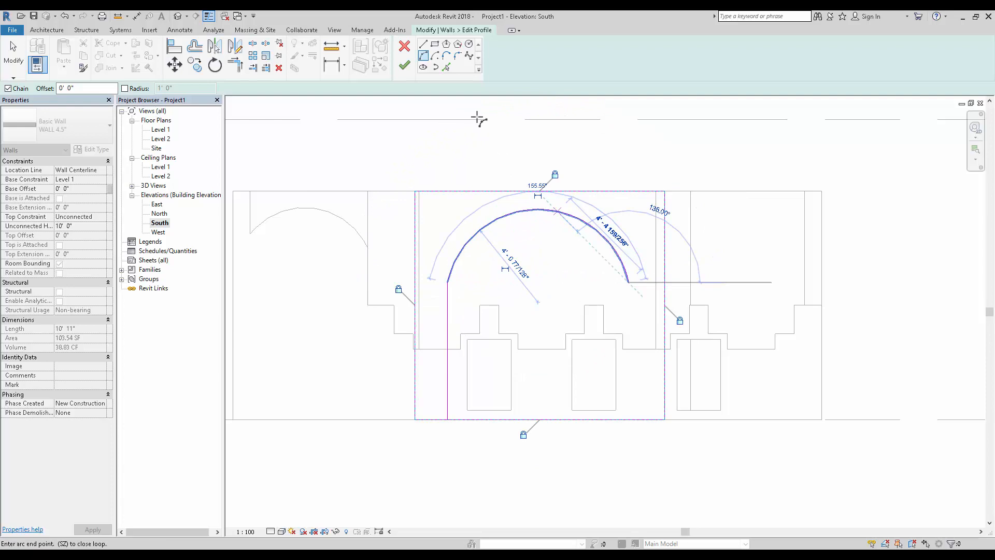
left_click(424, 46)
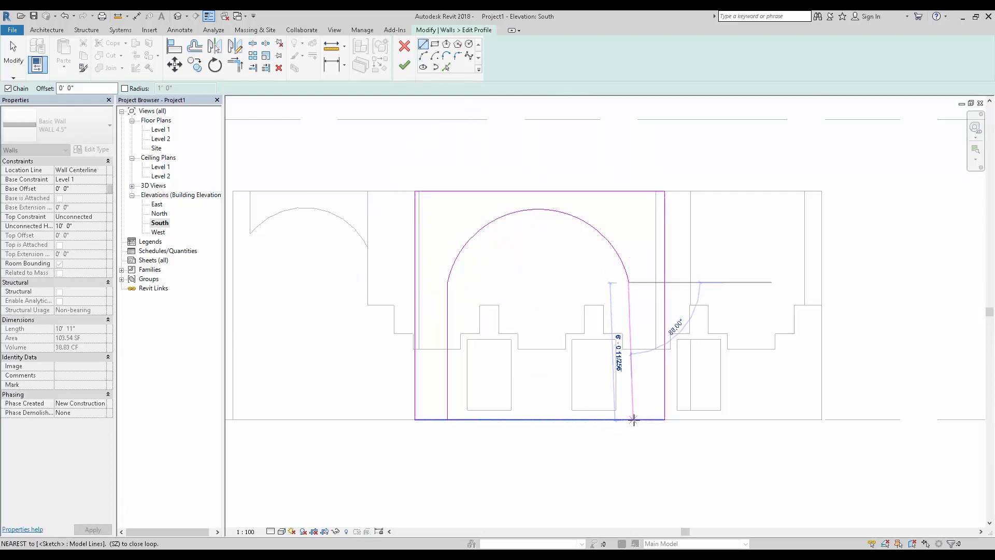
left_click(630, 420)
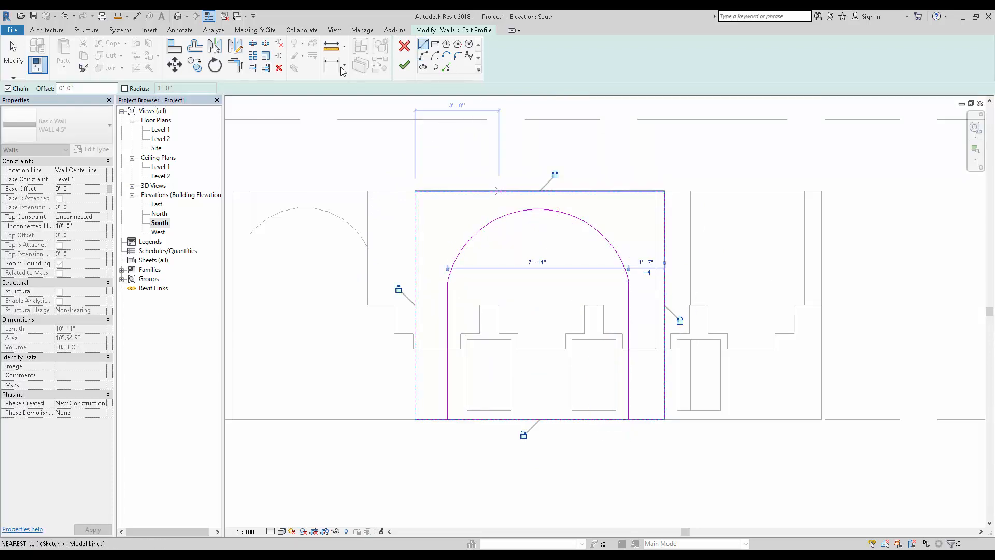
Split the profile's base line at both sides of the arch, delete the segment between them and finish the wall profile edit.
left_click(253, 44)
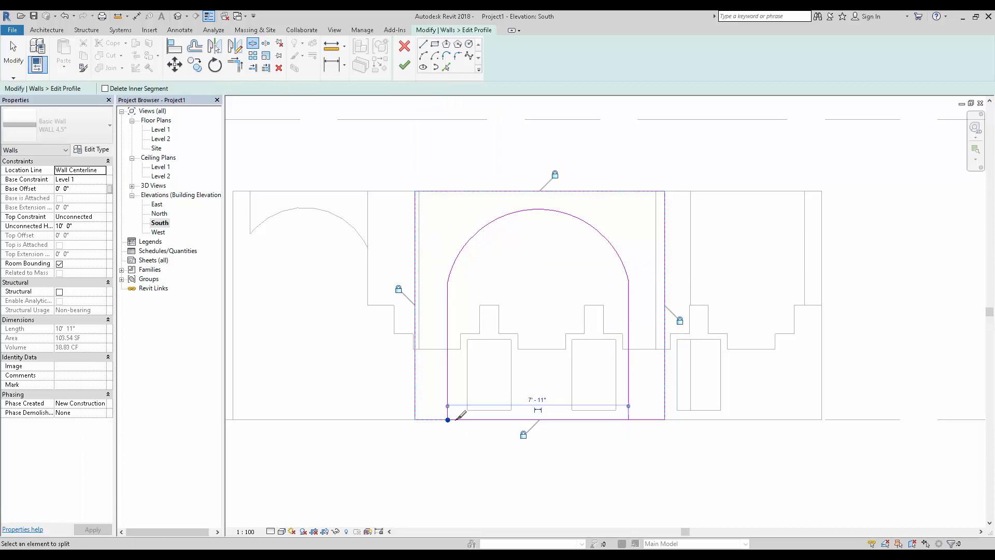
left_click(629, 420)
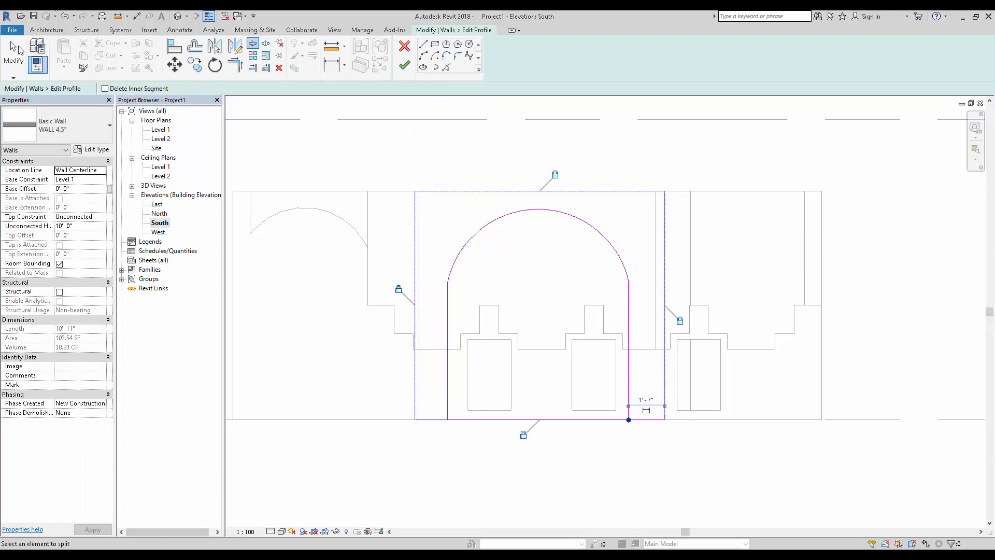
left_click(13, 54)
left_click(565, 419)
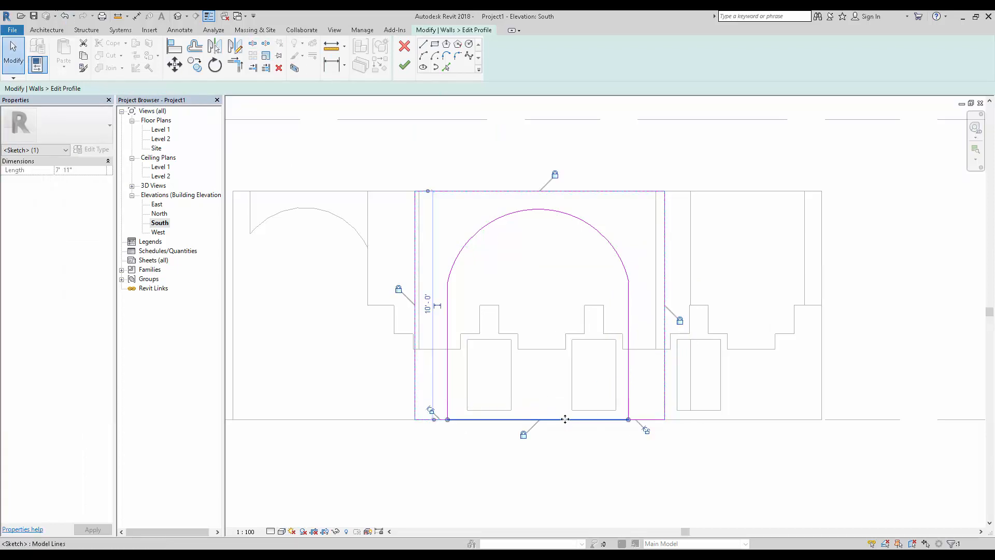
key("Delete")
left_click(404, 65)
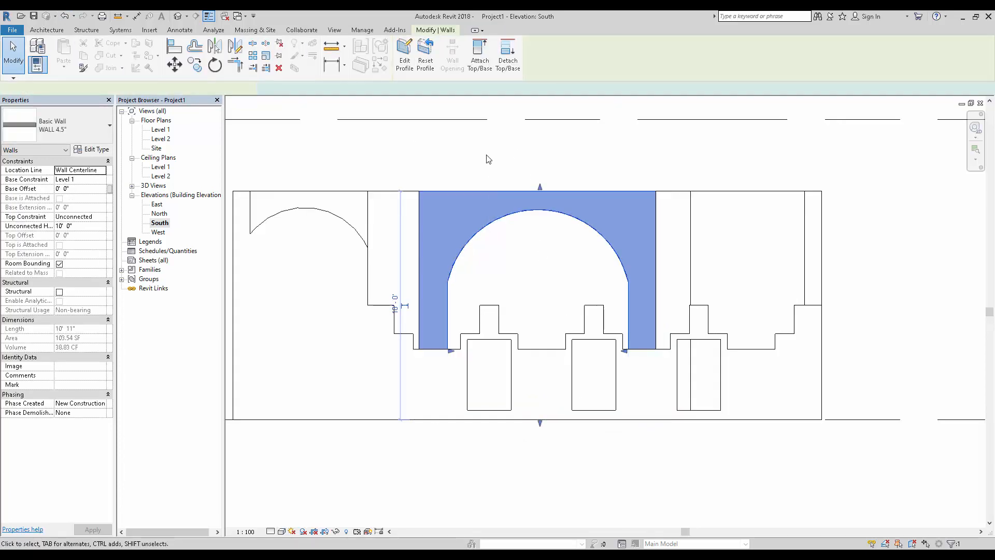
left_click(487, 159)
Return to the 3D view and examine the interior wall's arched opening and the front wall from several angles.
left_click(149, 16)
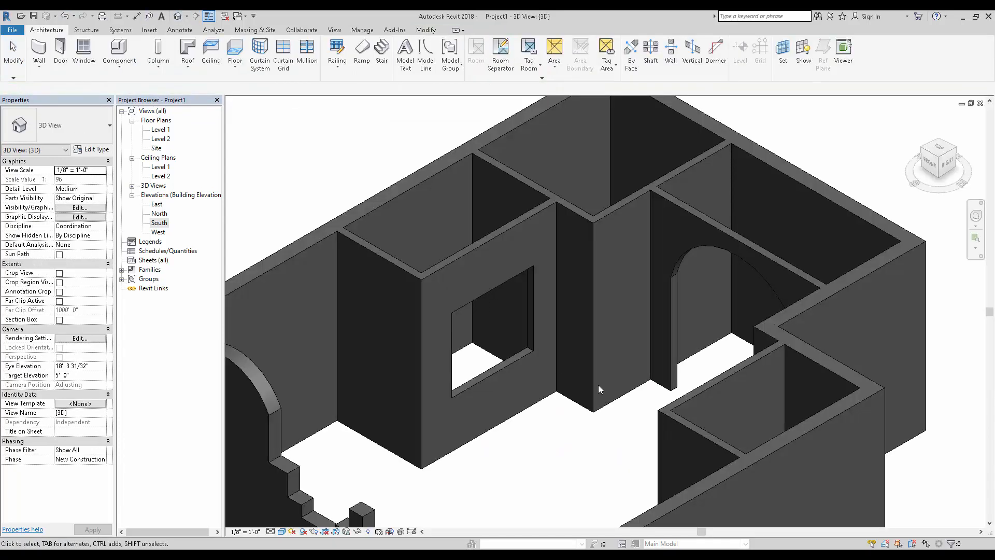
middle_click_drag(421, 398, 620, 406, "shift")
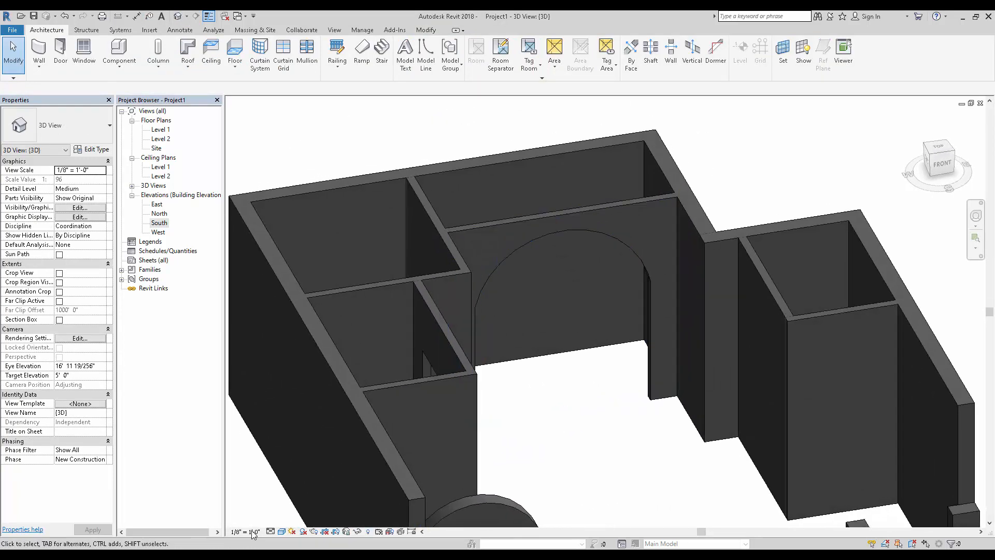
left_click(282, 532)
middle_click_drag(662, 397, 471, 366, "shift")
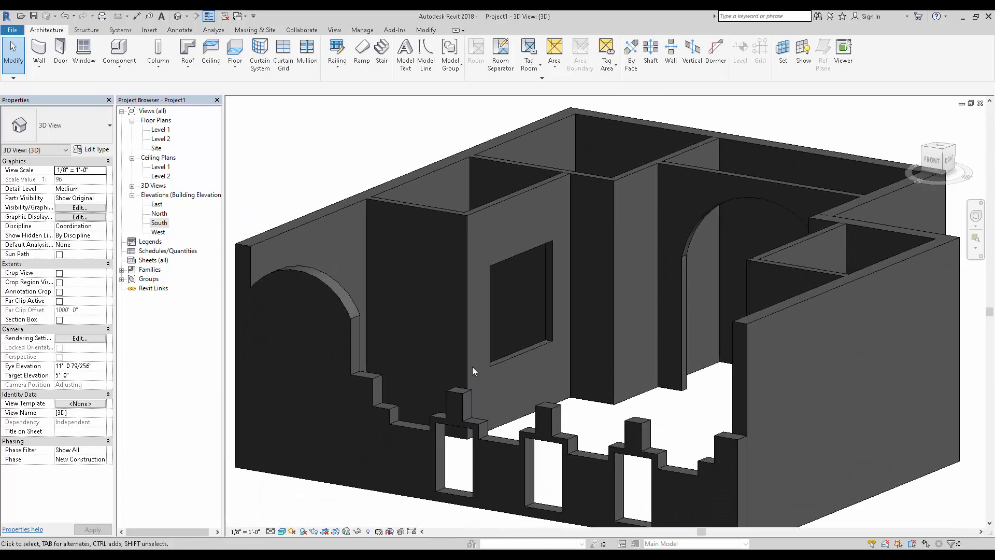